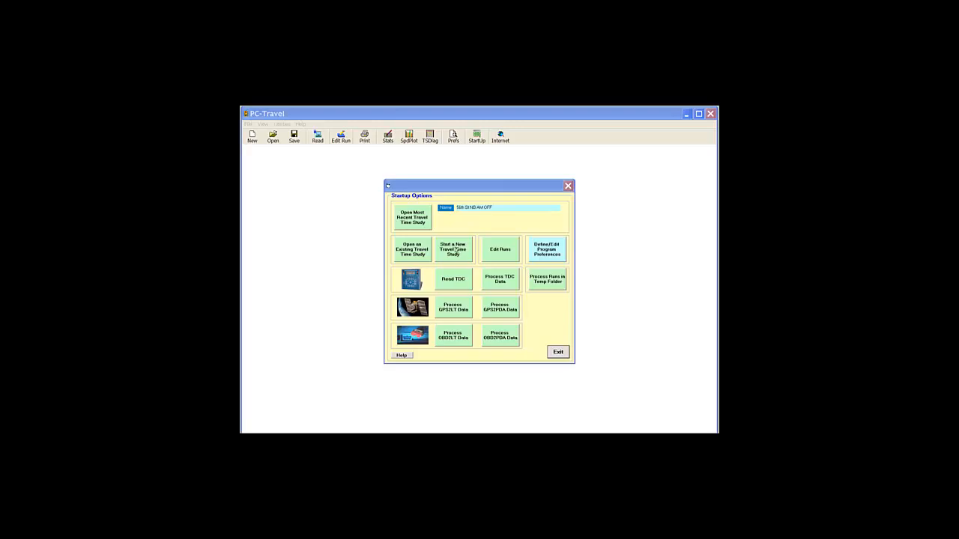
# Start a new travel time study and add runs 56th St-NB-A-R001 through R004 from the 56th St NB study group.
pyautogui.click(454, 250)
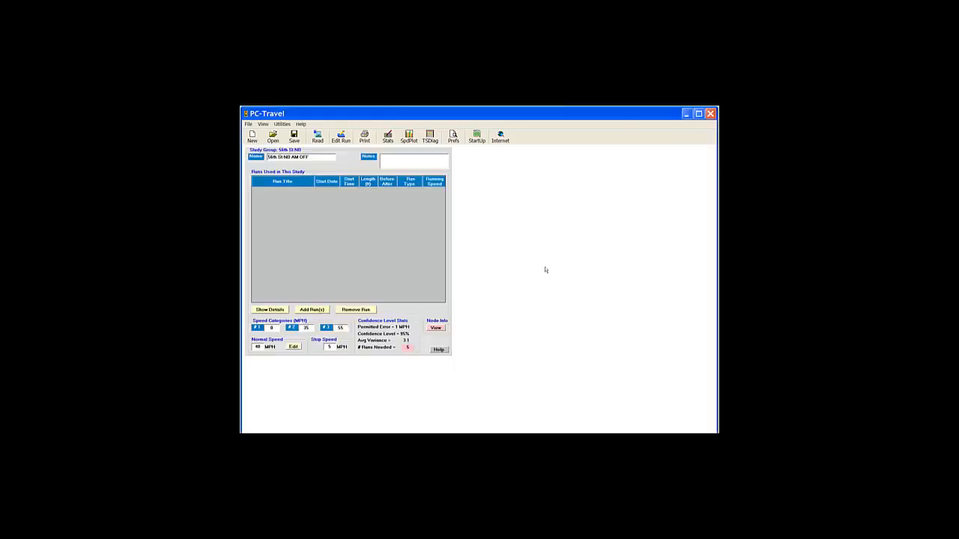
pyautogui.click(311, 310)
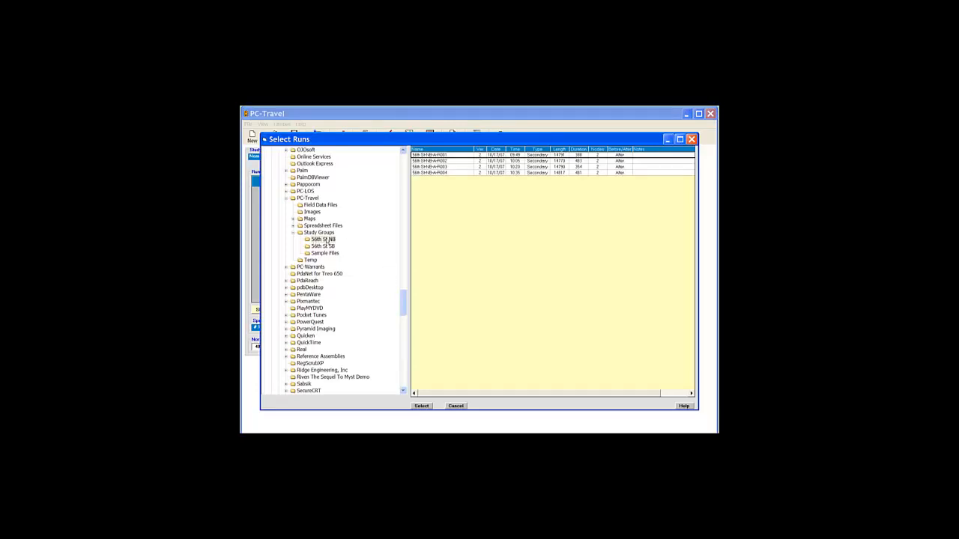
pyautogui.click(433, 154)
pyautogui.keyDown('shift'); pyautogui.click(431, 160); pyautogui.keyUp('shift')
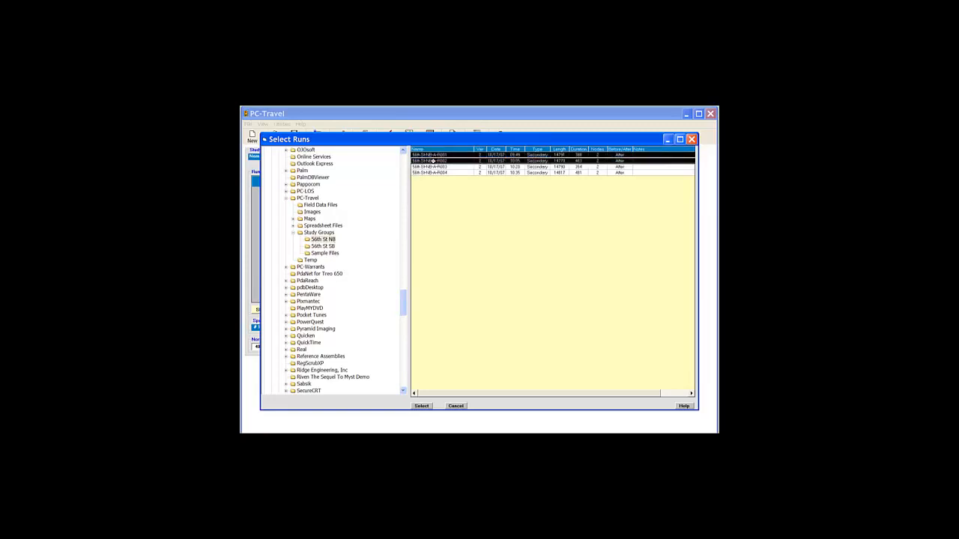
pyautogui.keyDown('shift'); pyautogui.click(430, 166); pyautogui.keyUp('shift')
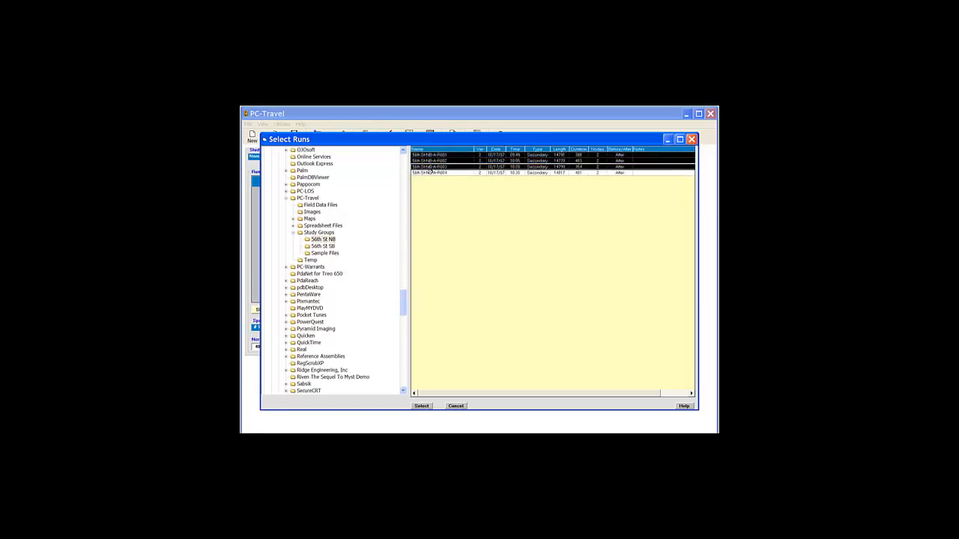
pyautogui.keyDown('shift'); pyautogui.click(430, 173); pyautogui.keyUp('shift')
pyautogui.click(421, 406)
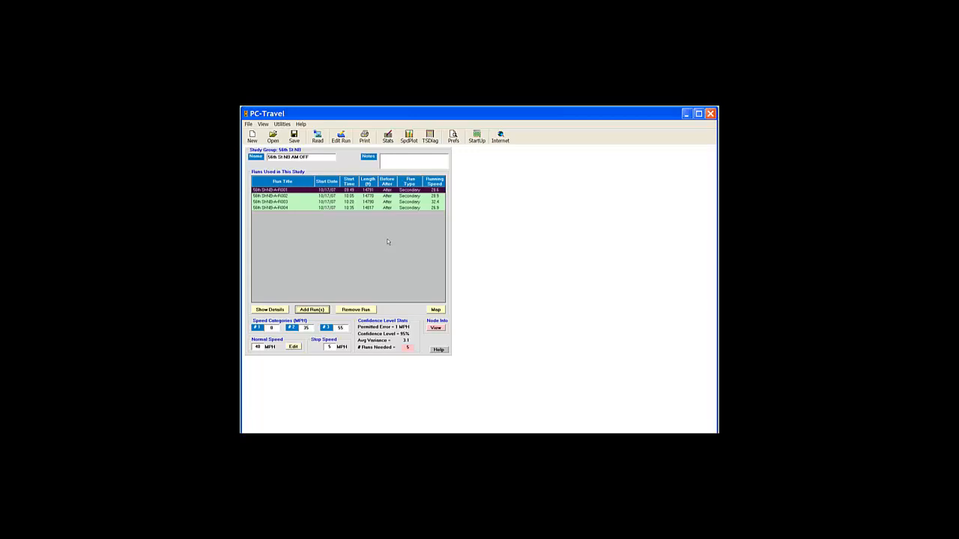
# Open the map of the study's runs and review the available point-plotting and icon offset options.
pyautogui.click(436, 310)
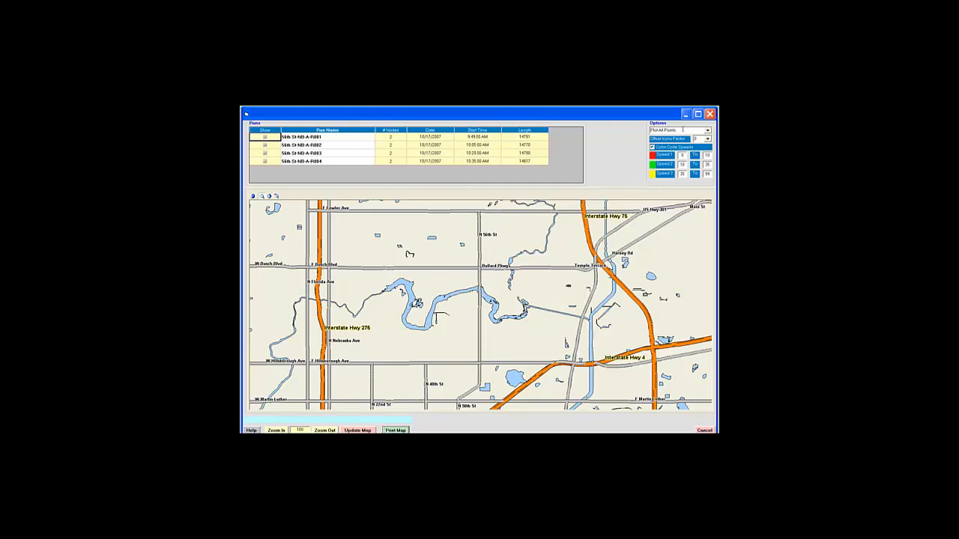
pyautogui.click(707, 132)
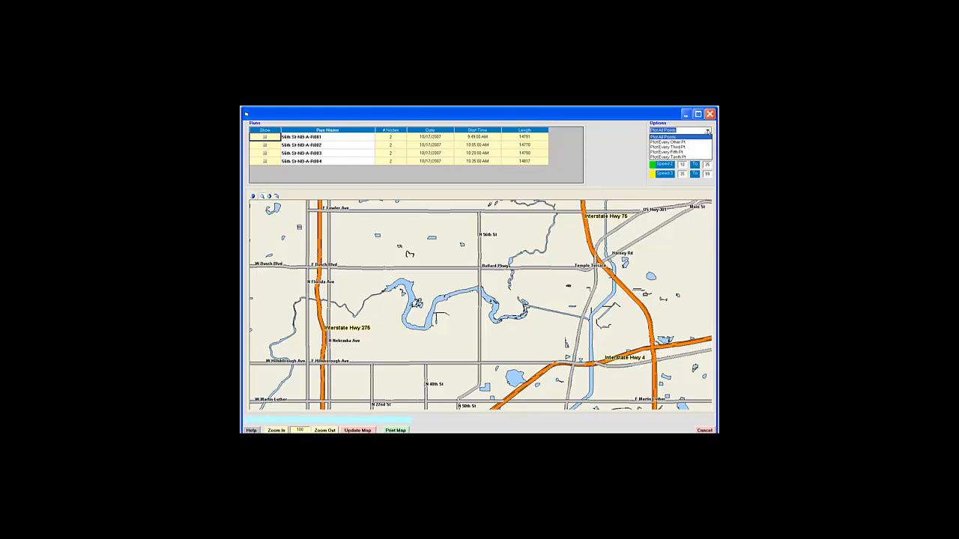
pyautogui.click(707, 131)
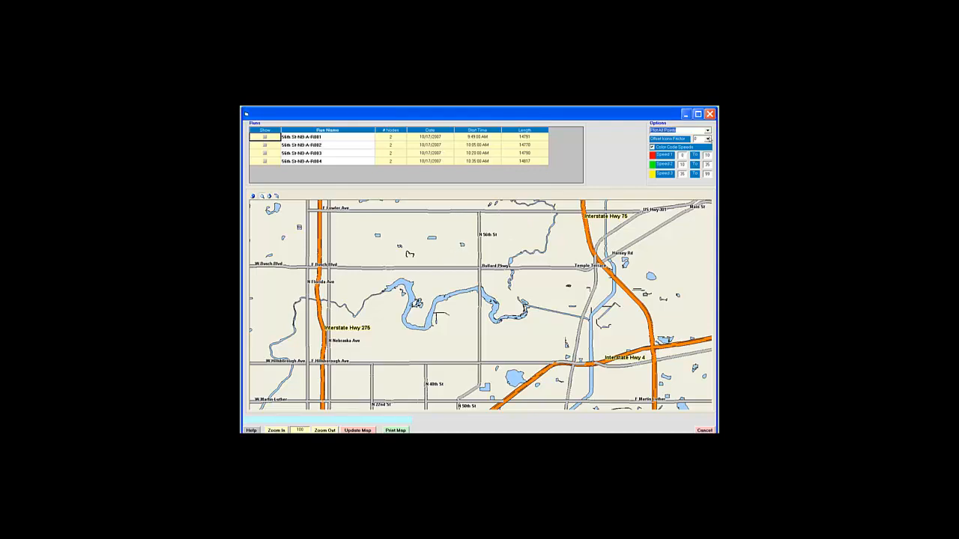
pyautogui.click(707, 139)
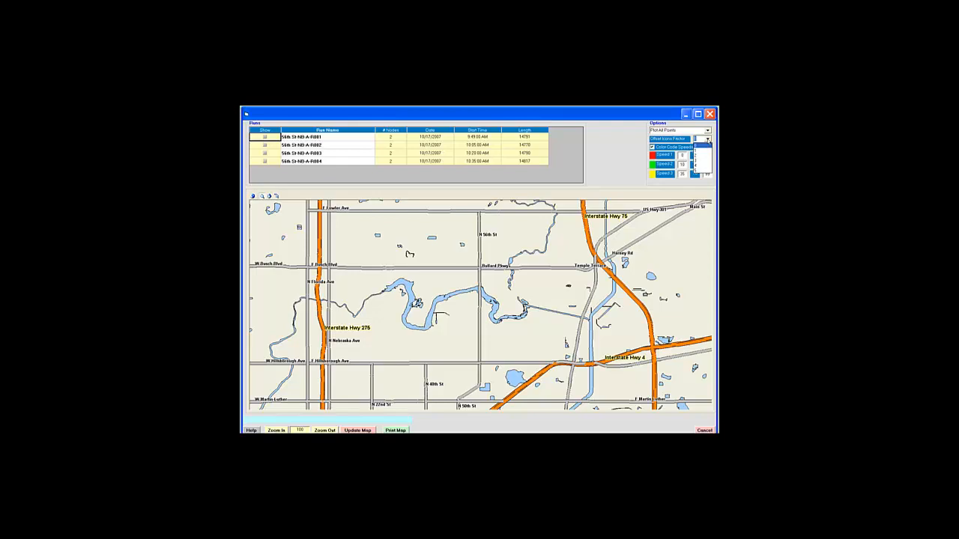
pyautogui.click(707, 140)
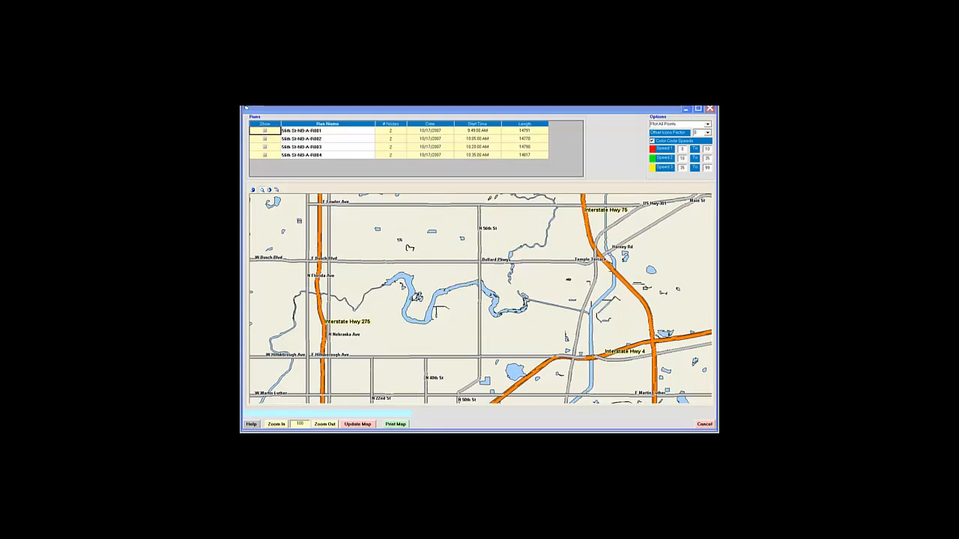
# Examine the road map around N 56th St at several zoom levels and in different areas.
pyautogui.click(322, 427)
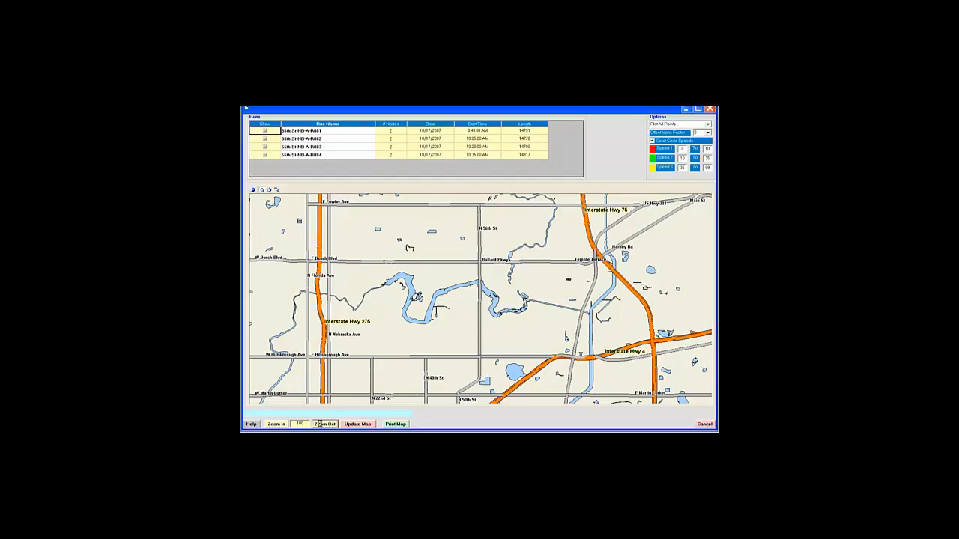
pyautogui.click(320, 424)
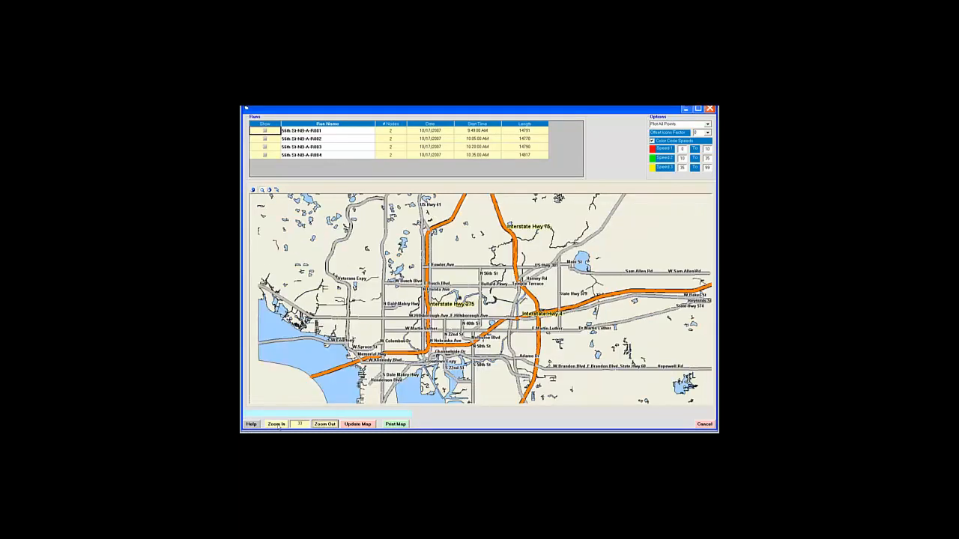
pyautogui.click(277, 425)
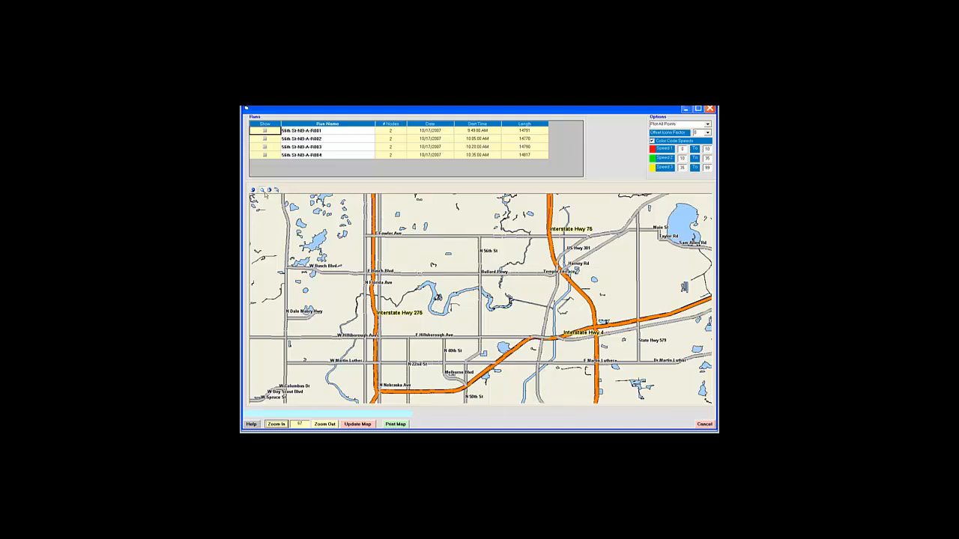
pyautogui.click(263, 191)
pyautogui.moveTo(455, 222); pyautogui.dragTo(513, 295)
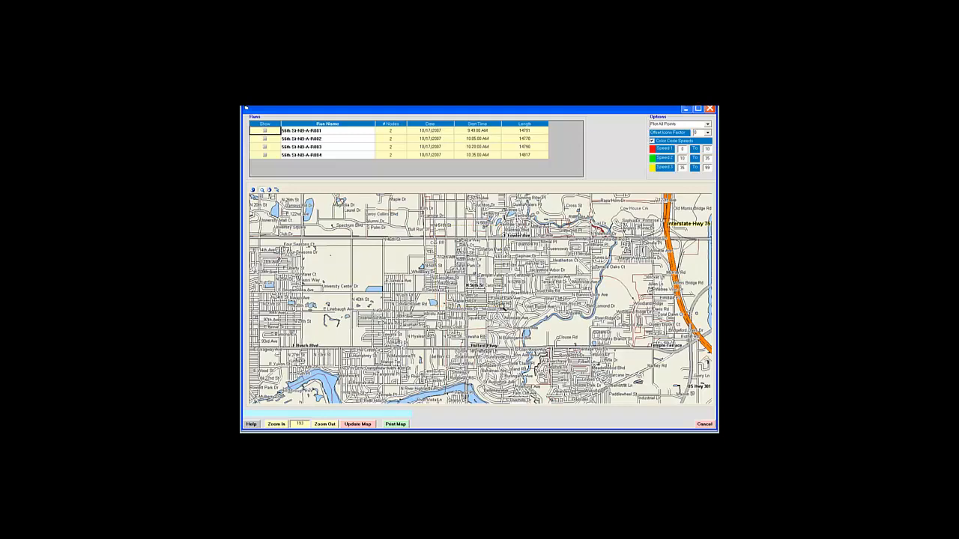
pyautogui.click(484, 316)
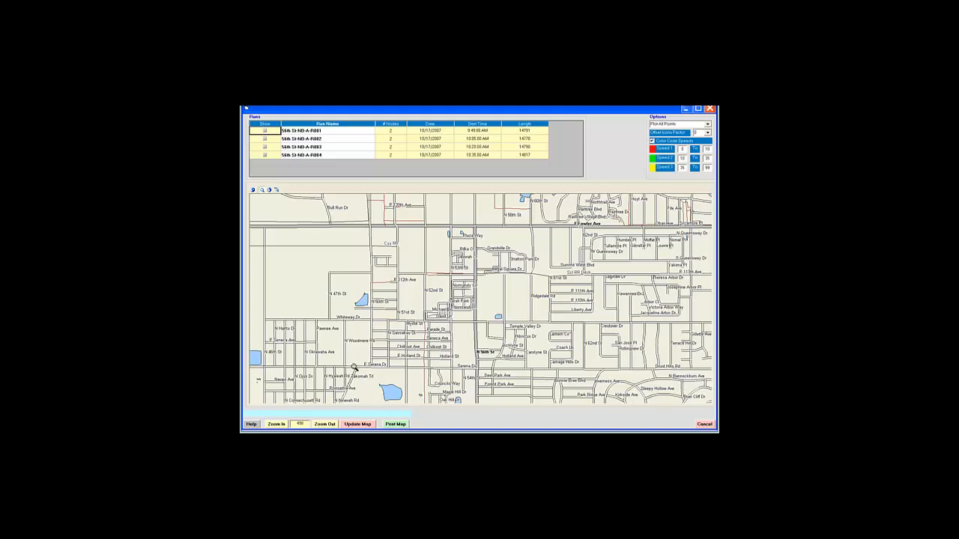
pyautogui.click(325, 424)
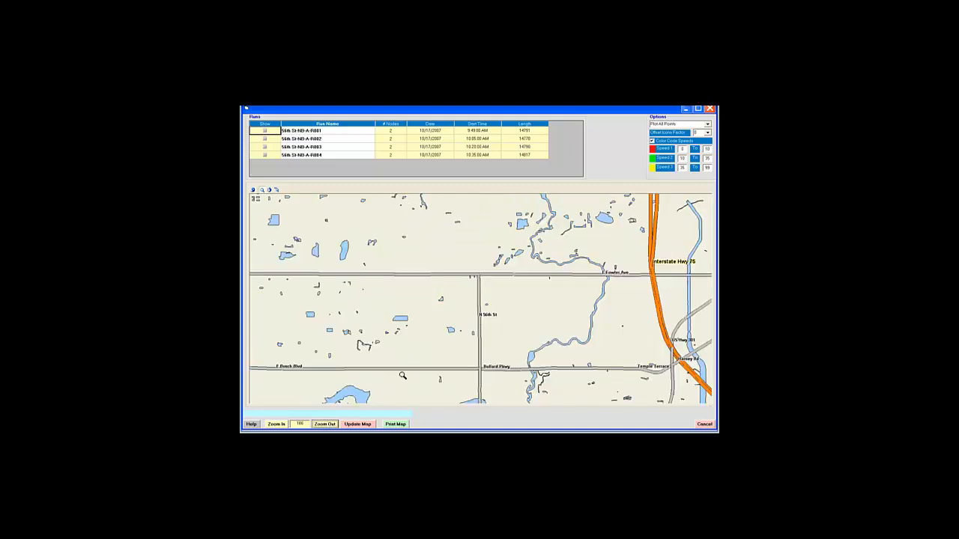
pyautogui.click(334, 425)
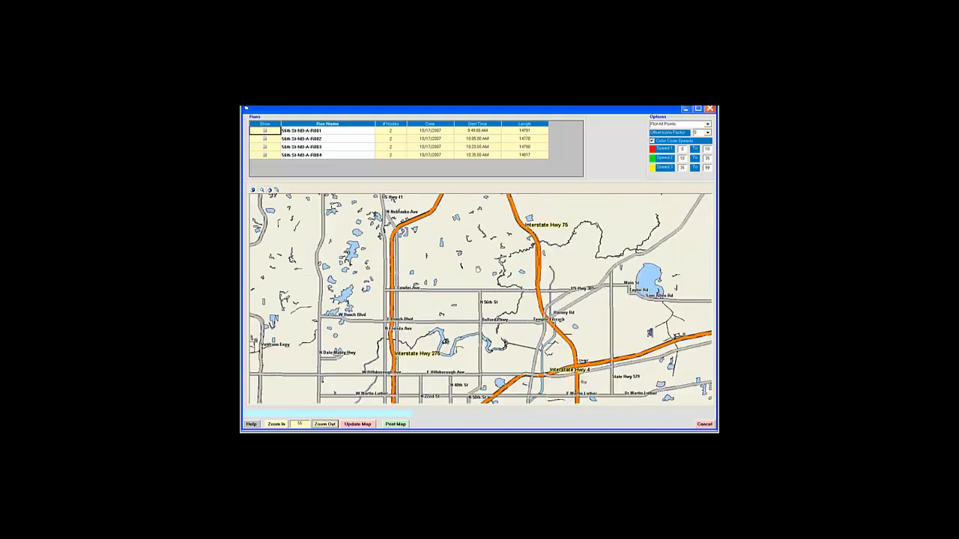
pyautogui.moveTo(479, 269); pyautogui.dragTo(559, 341)
pyautogui.moveTo(523, 386); pyautogui.dragTo(379, 342)
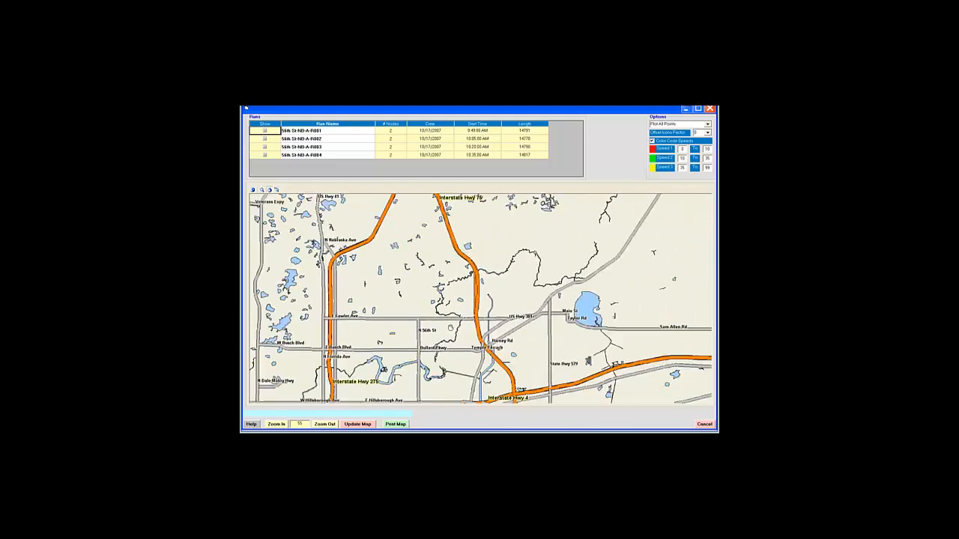
pyautogui.moveTo(569, 238); pyautogui.dragTo(471, 264)
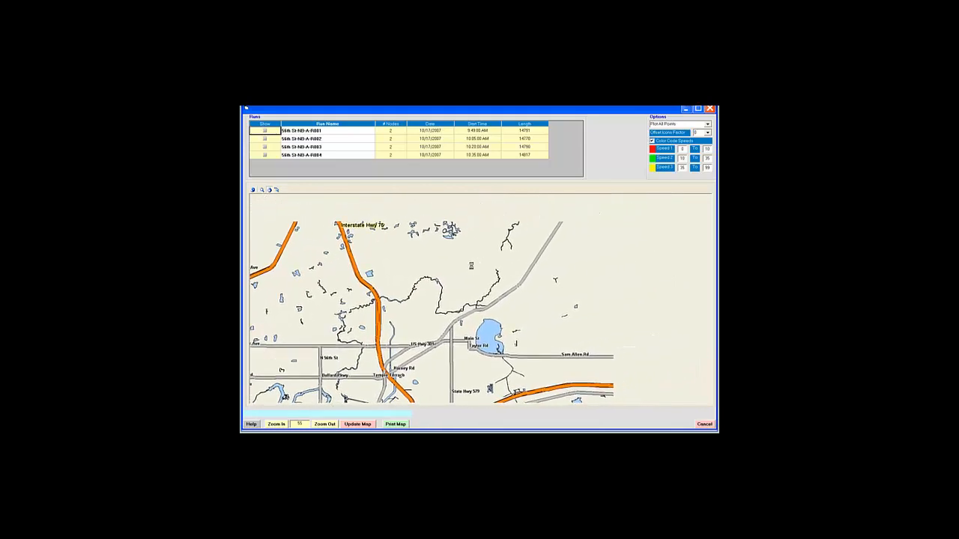
pyautogui.moveTo(395, 290); pyautogui.dragTo(510, 255)
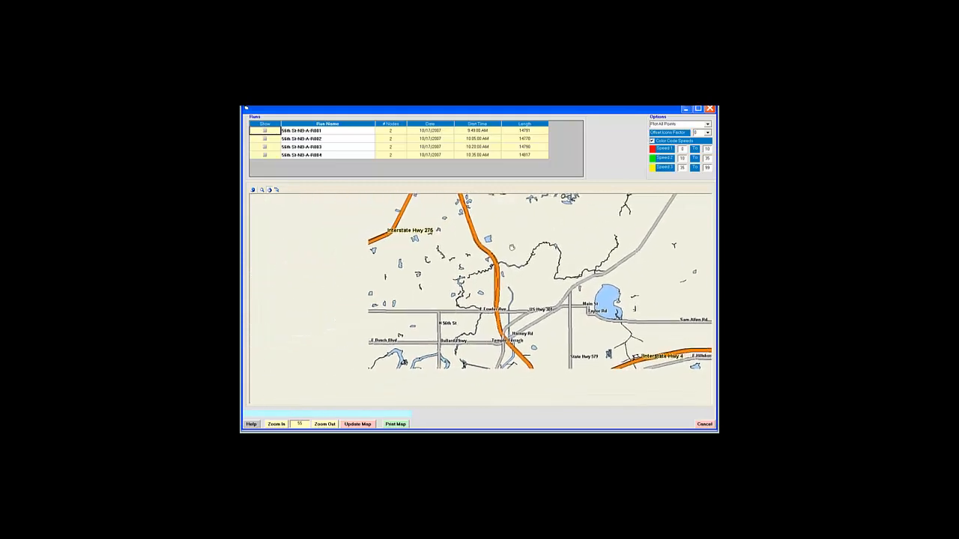
pyautogui.moveTo(443, 293); pyautogui.dragTo(456, 268)
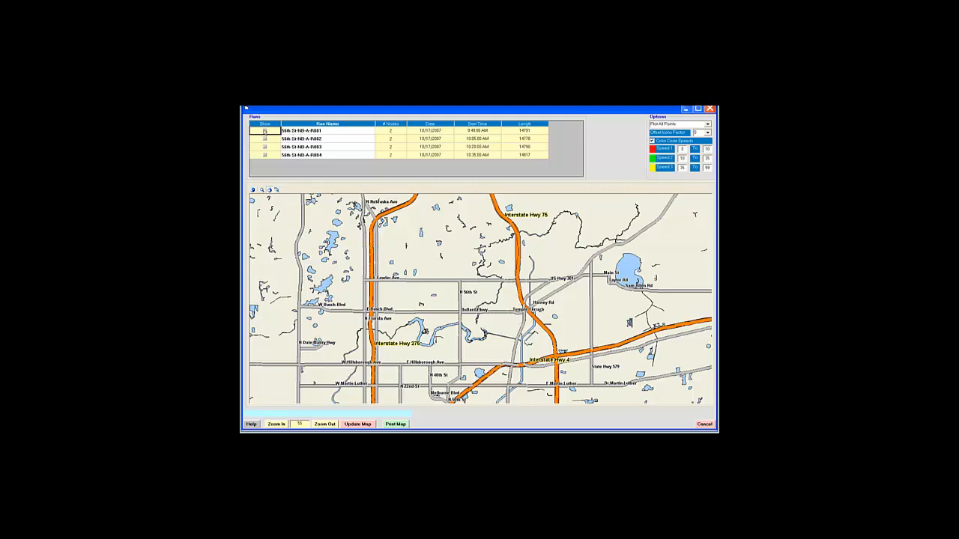
# Plot run 56th St-NB-A-R001 on the map.
pyautogui.click(264, 132)
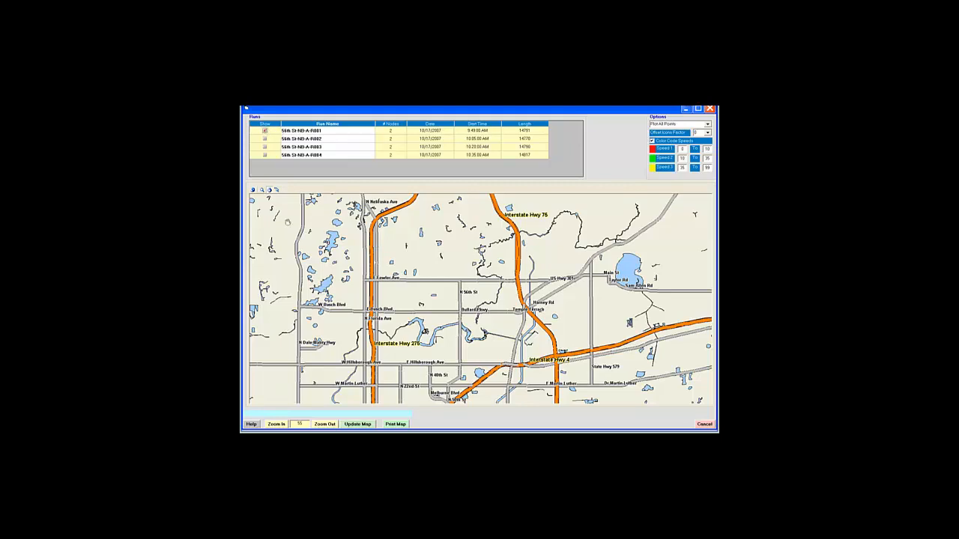
pyautogui.click(362, 425)
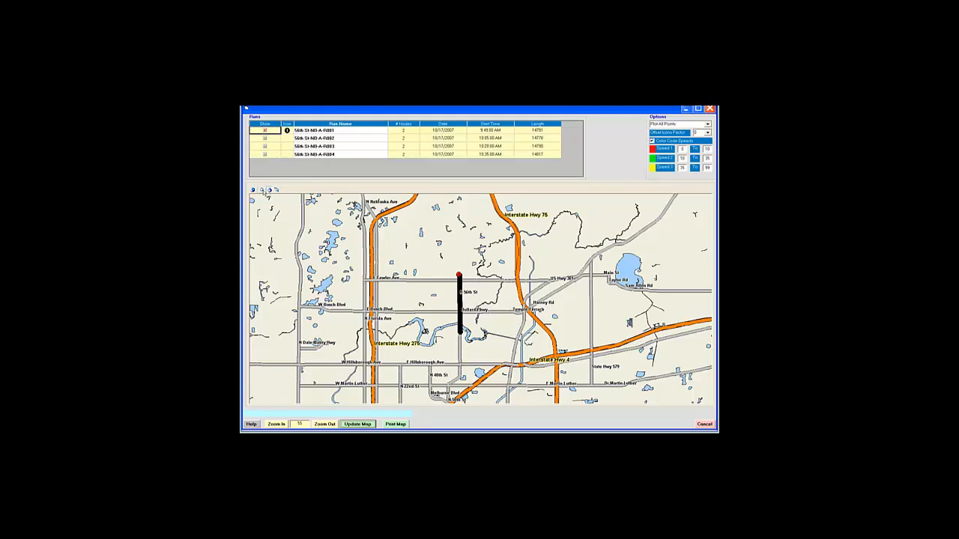
# Trim the end of run 56th St-NB-A-R001 from its data point at the E 122nd Ave and N 56th St intersection.
pyautogui.click(262, 191)
pyautogui.moveTo(450, 267); pyautogui.dragTo(482, 341)
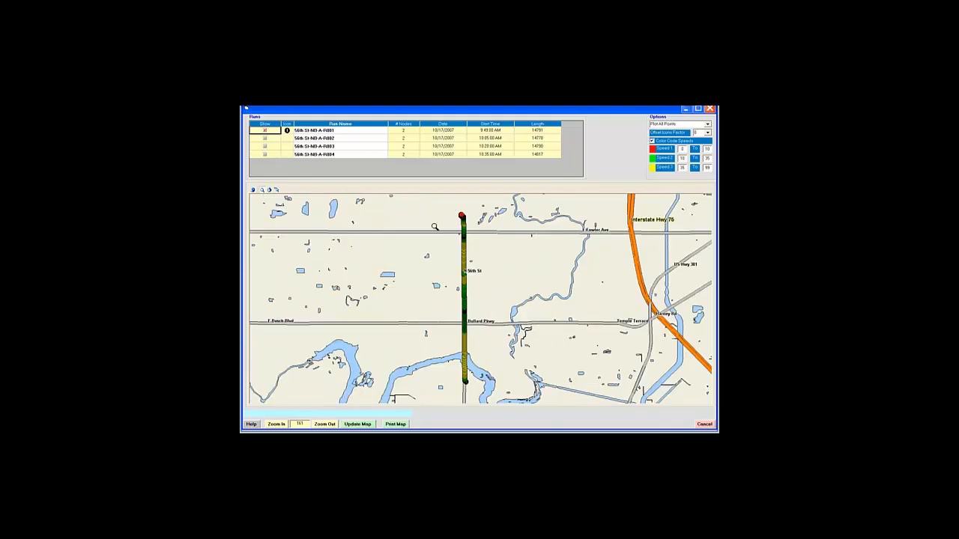
pyautogui.moveTo(452, 212); pyautogui.dragTo(485, 273)
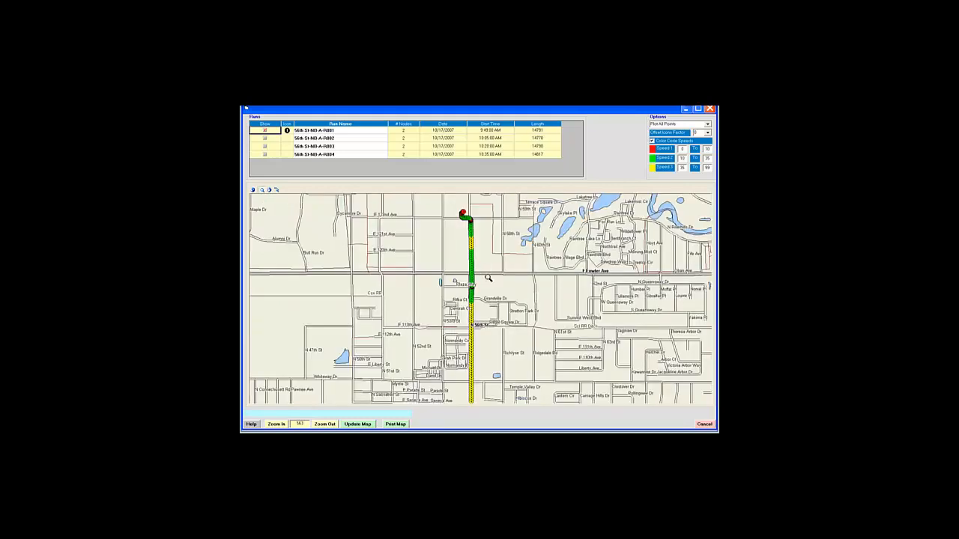
pyautogui.moveTo(456, 207); pyautogui.dragTo(498, 304)
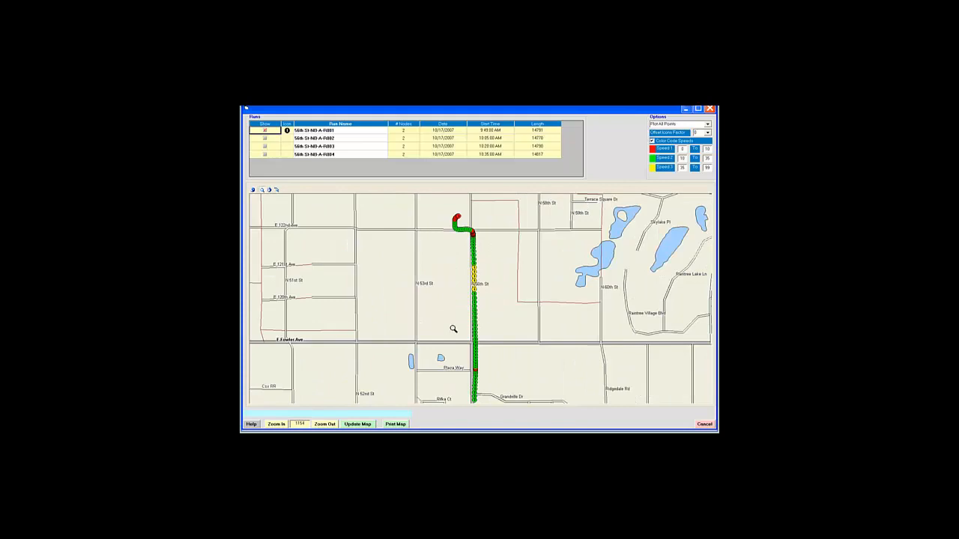
pyautogui.moveTo(443, 203); pyautogui.dragTo(502, 365)
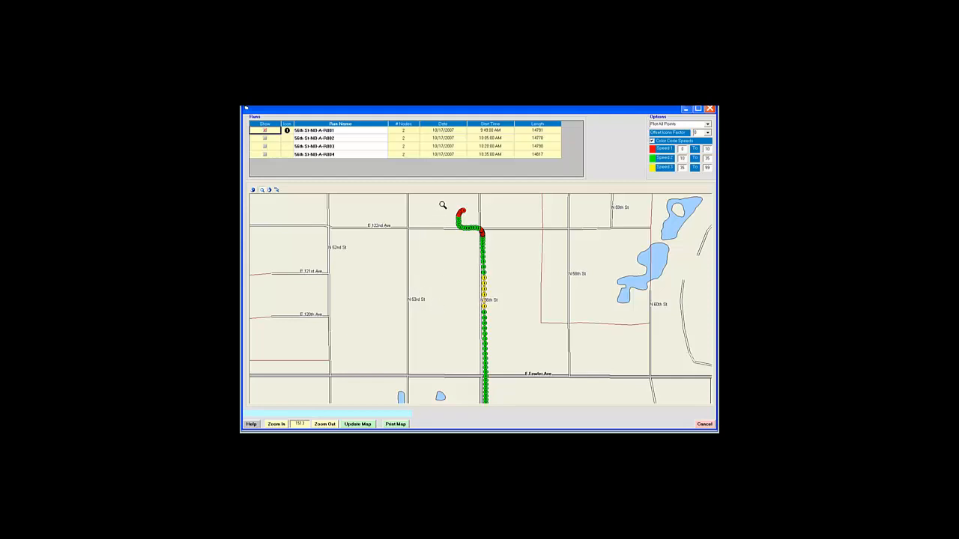
pyautogui.moveTo(450, 199); pyautogui.dragTo(504, 257)
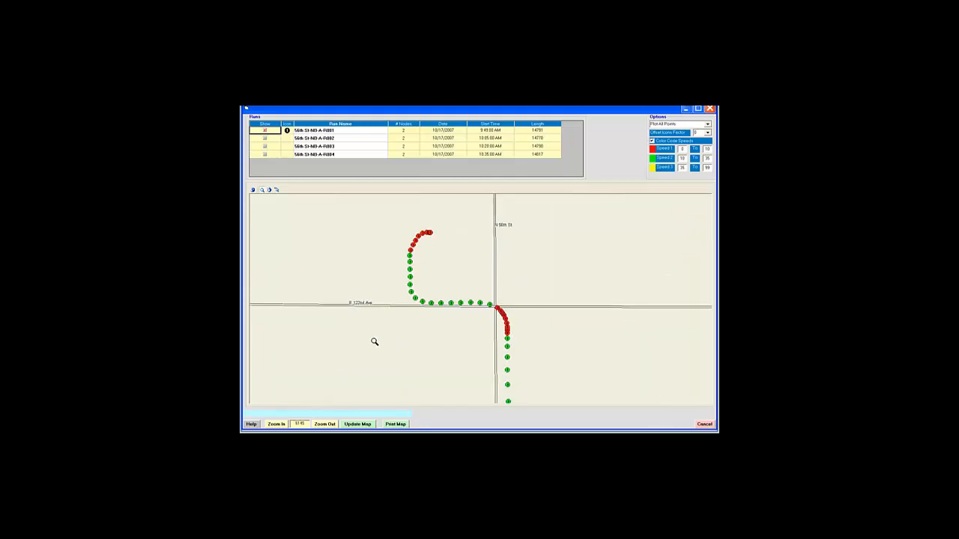
pyautogui.click(276, 190)
pyautogui.click(497, 309)
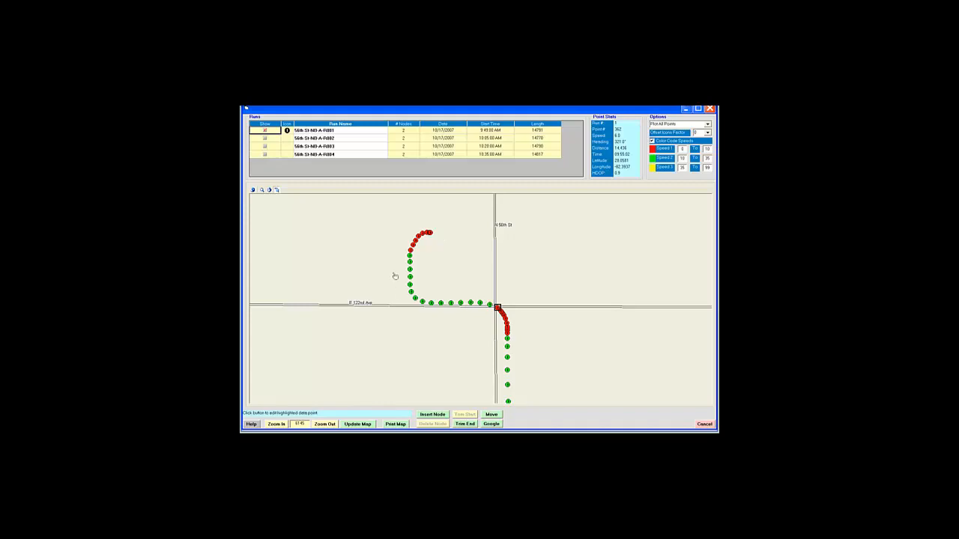
pyautogui.click(465, 424)
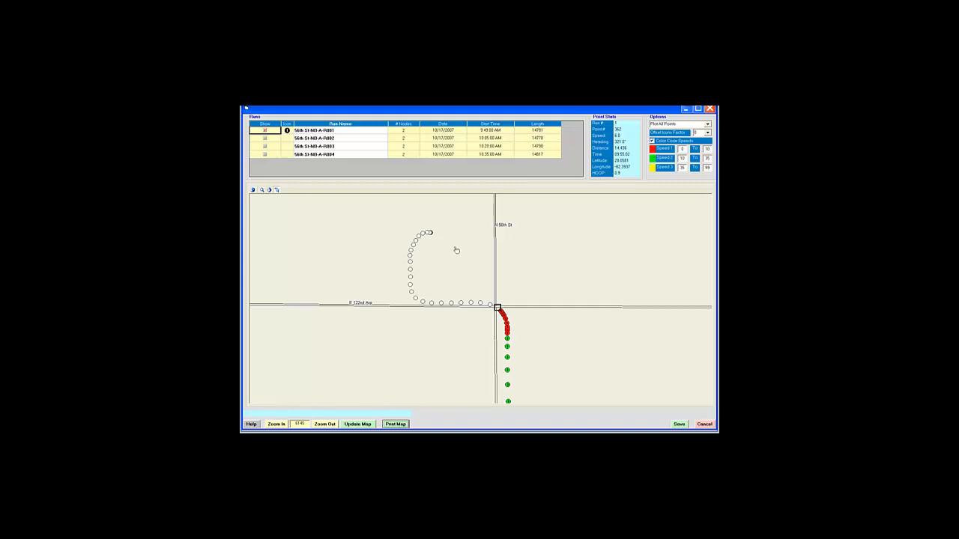
# Trim the start of run 56th St-NB-A-R001 from its data point on N 56th St just south of Puritan Rd.
pyautogui.click(324, 424)
pyautogui.click(324, 424)
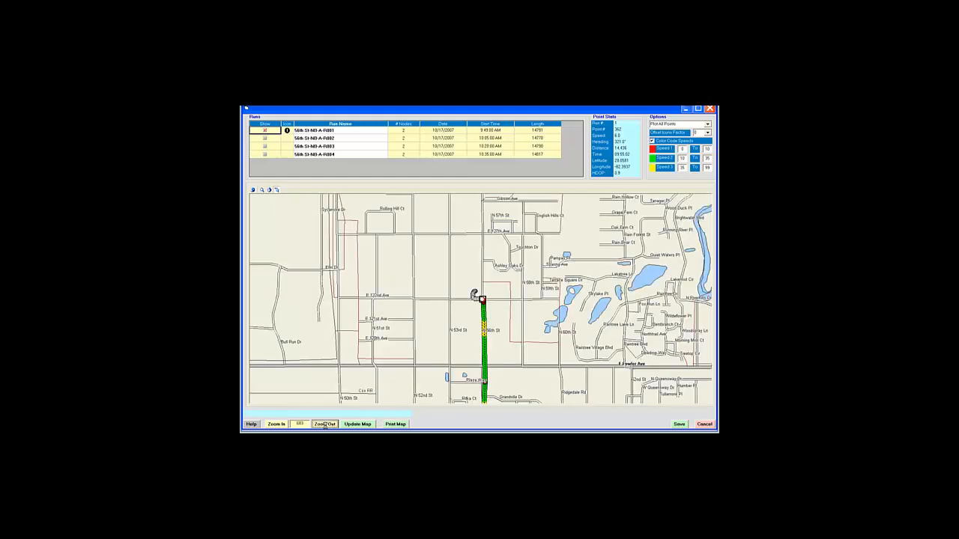
pyautogui.click(325, 424)
pyautogui.click(324, 425)
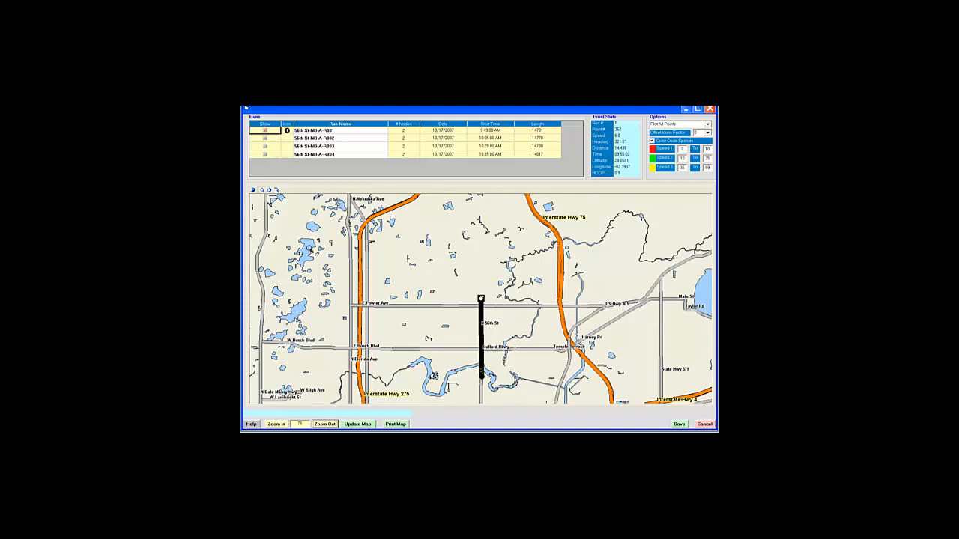
pyautogui.click(476, 379)
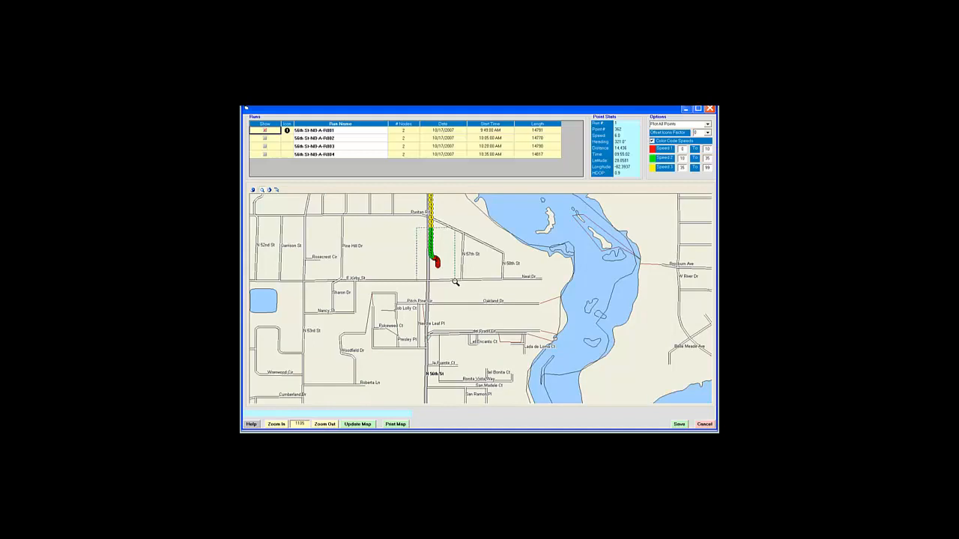
pyautogui.click(436, 253)
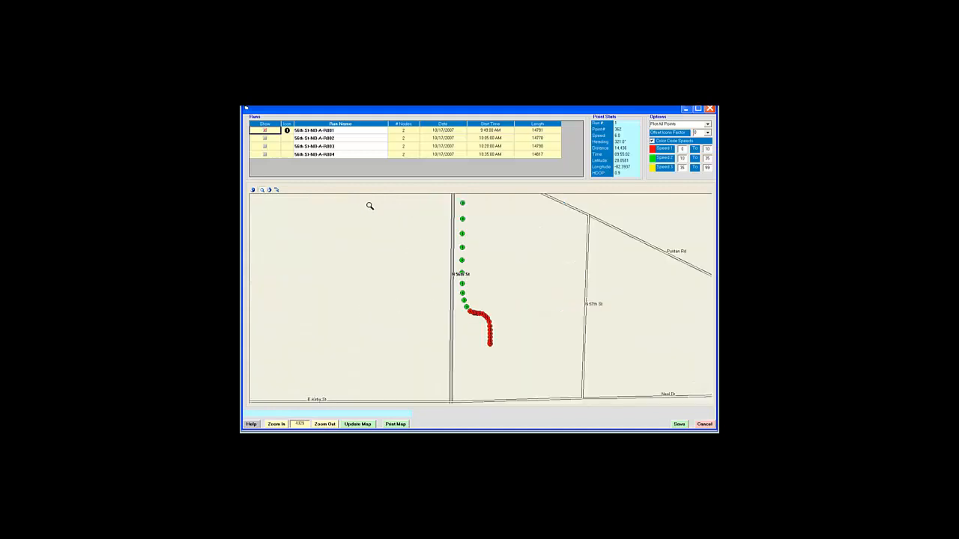
pyautogui.click(270, 190)
pyautogui.moveTo(422, 263); pyautogui.dragTo(428, 325)
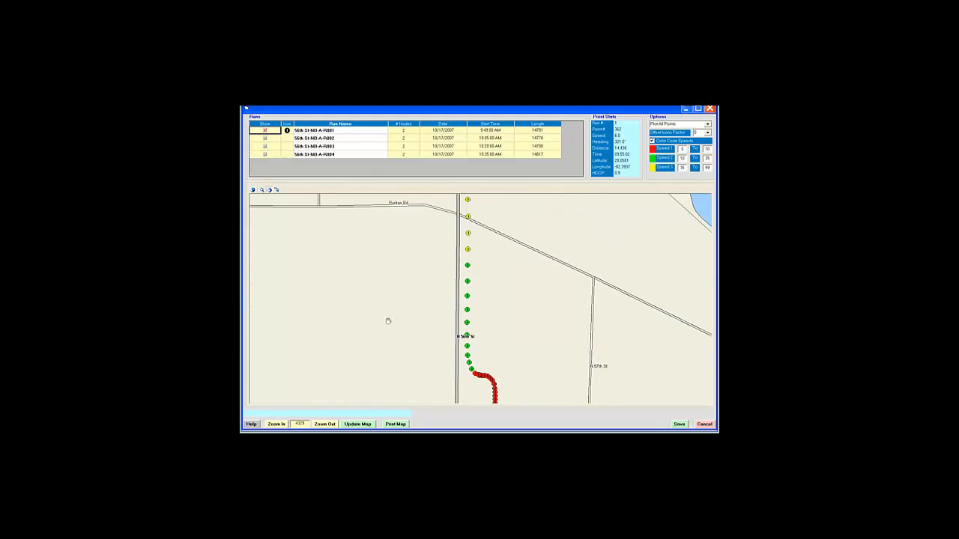
pyautogui.click(276, 191)
pyautogui.click(468, 234)
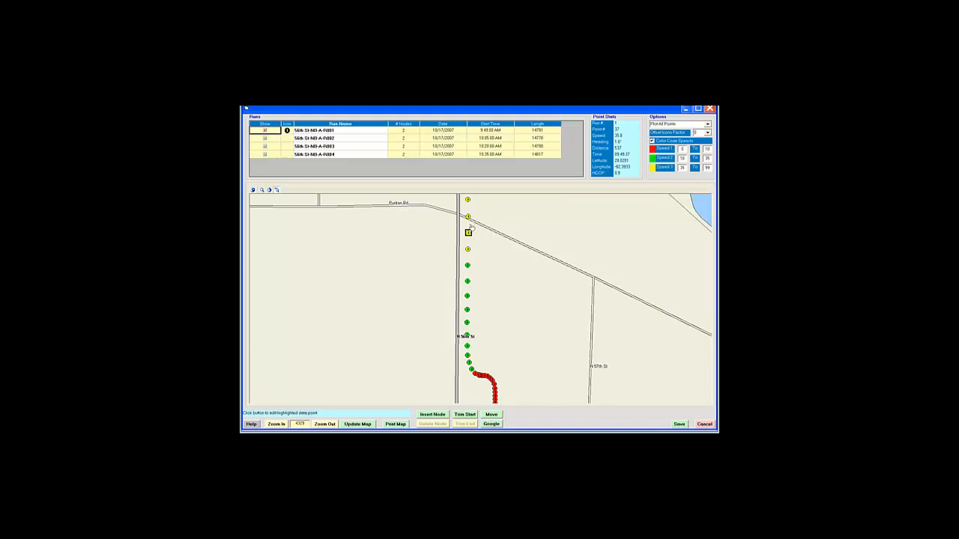
pyautogui.click(467, 415)
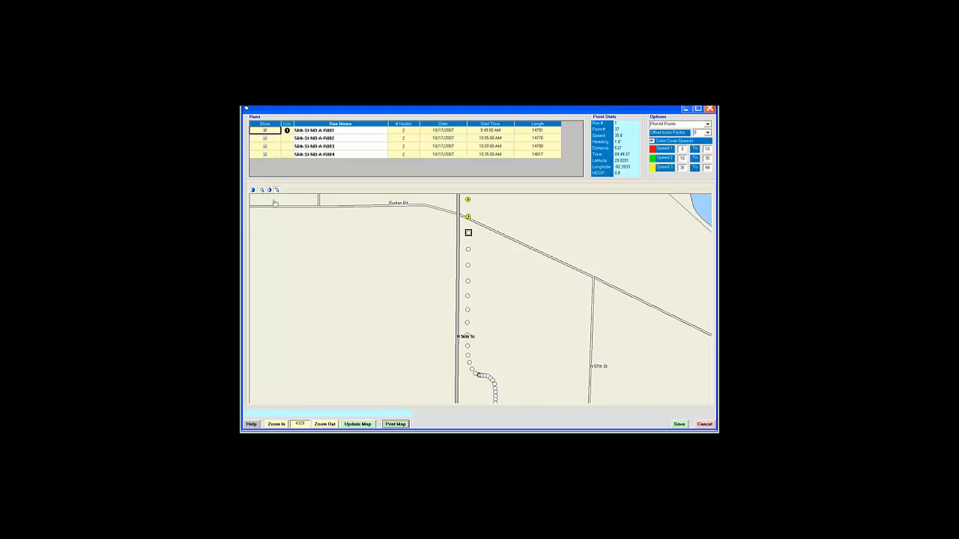
# Insert a node at the run's data point on N 56th St just north of S Riverhills Dr.
pyautogui.moveTo(442, 221); pyautogui.dragTo(443, 410)
pyautogui.moveTo(442, 236); pyautogui.dragTo(443, 375)
pyautogui.moveTo(452, 231); pyautogui.dragTo(464, 400)
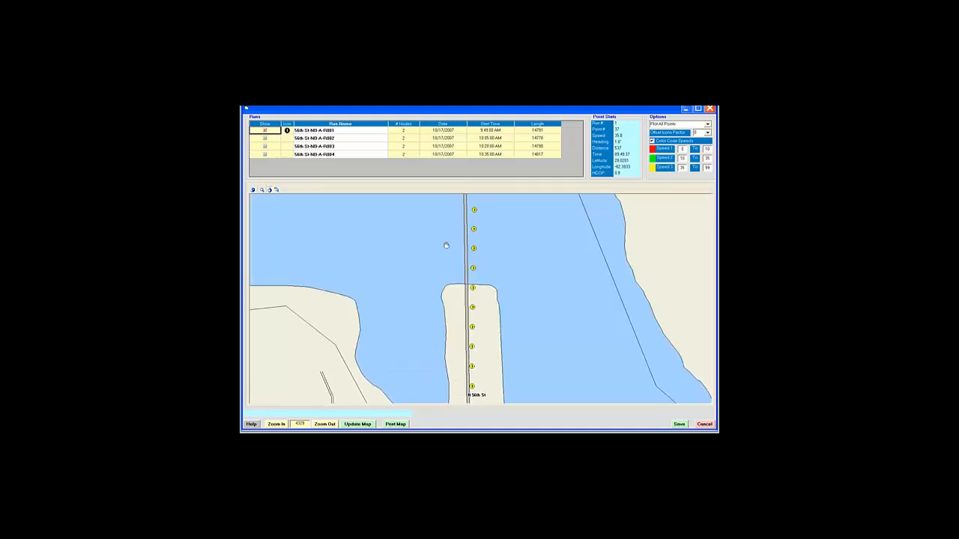
pyautogui.moveTo(448, 231); pyautogui.dragTo(467, 393)
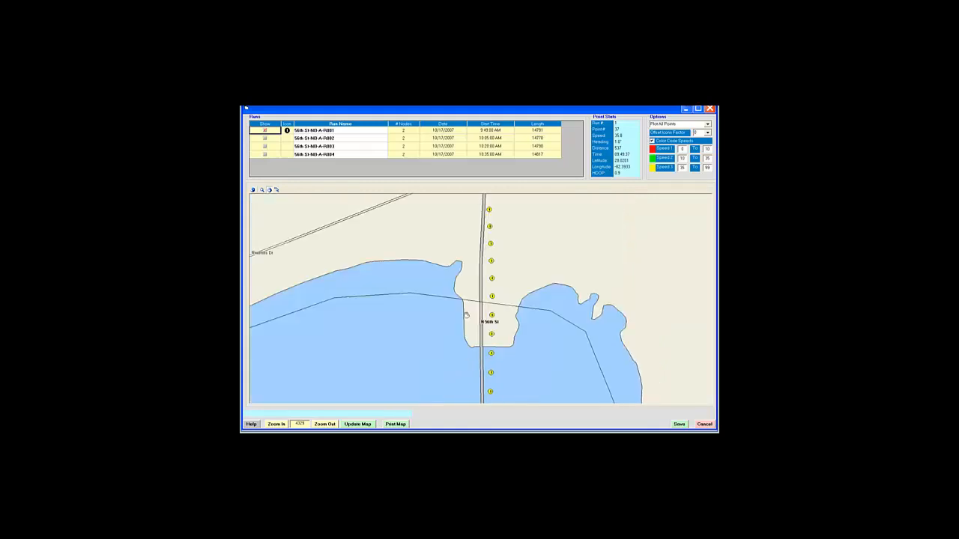
pyautogui.moveTo(468, 215); pyautogui.dragTo(471, 313)
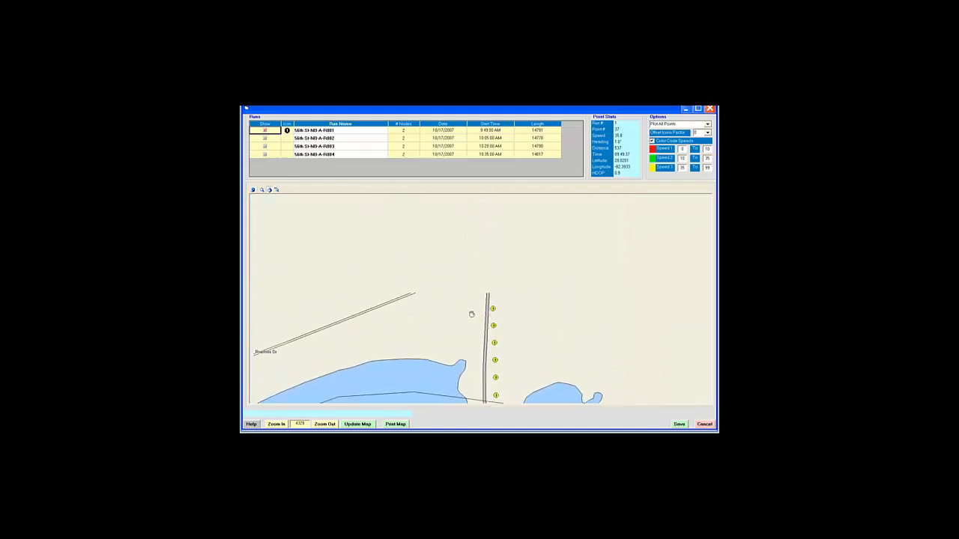
pyautogui.moveTo(434, 238); pyautogui.dragTo(431, 251)
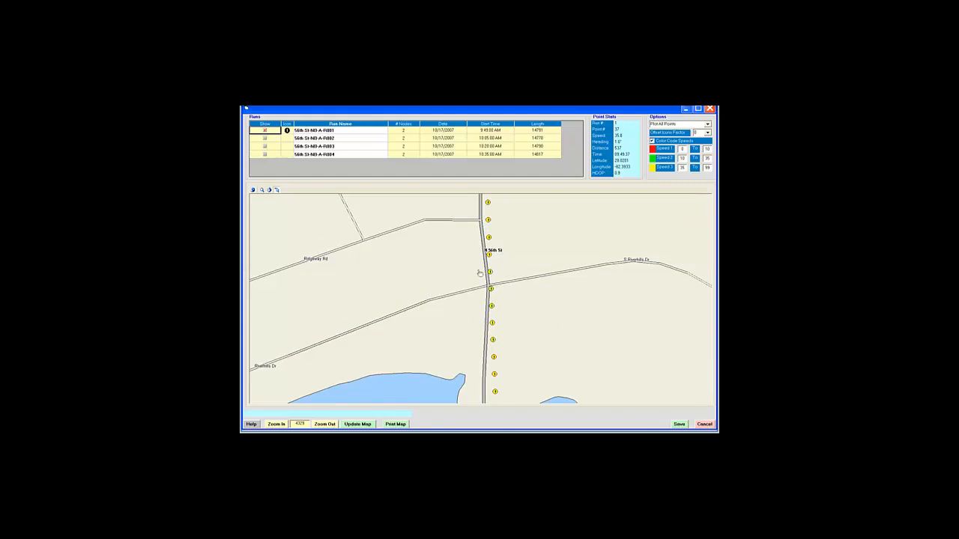
pyautogui.click(491, 273)
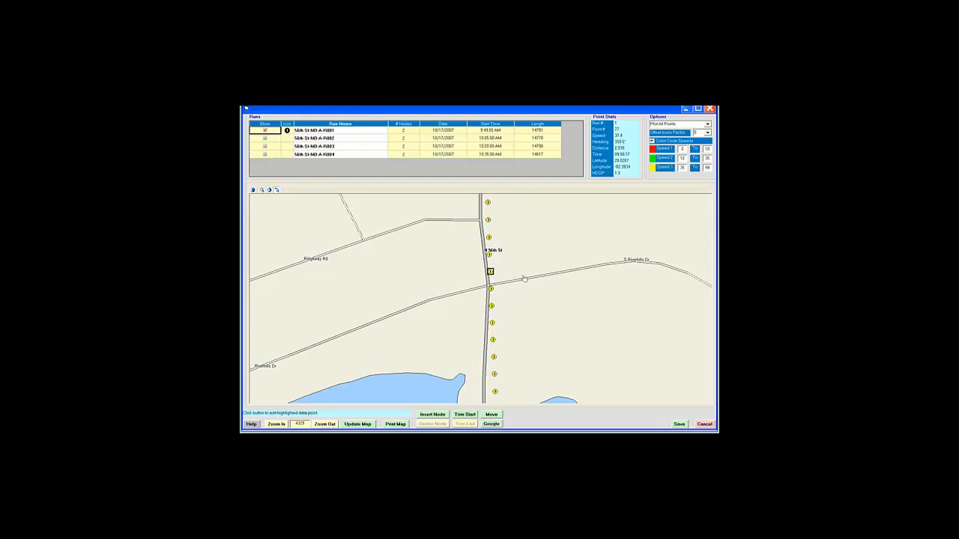
pyautogui.click(442, 414)
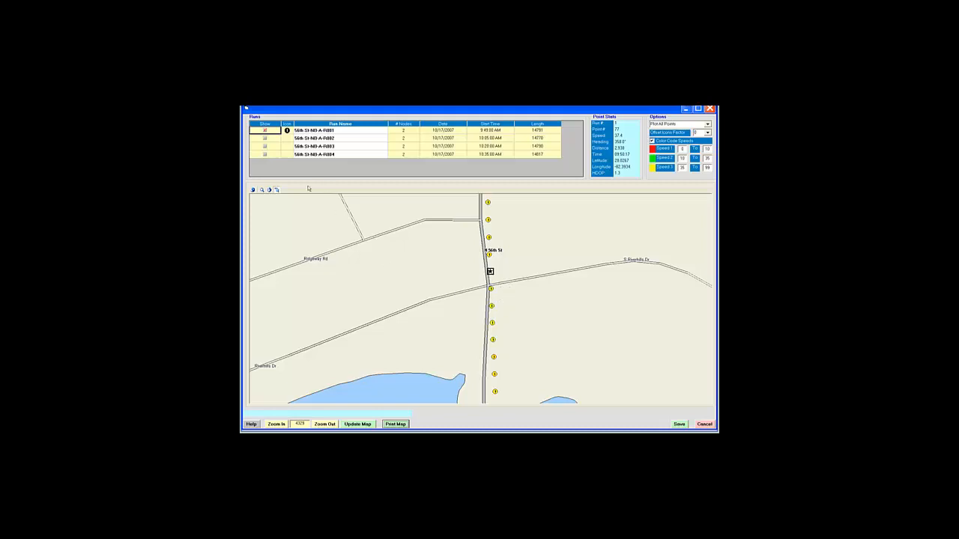
# Insert a node at the run's data point on N 56th St just north of Grove Hill Rd.
pyautogui.click(270, 191)
pyautogui.moveTo(473, 258); pyautogui.dragTo(491, 393)
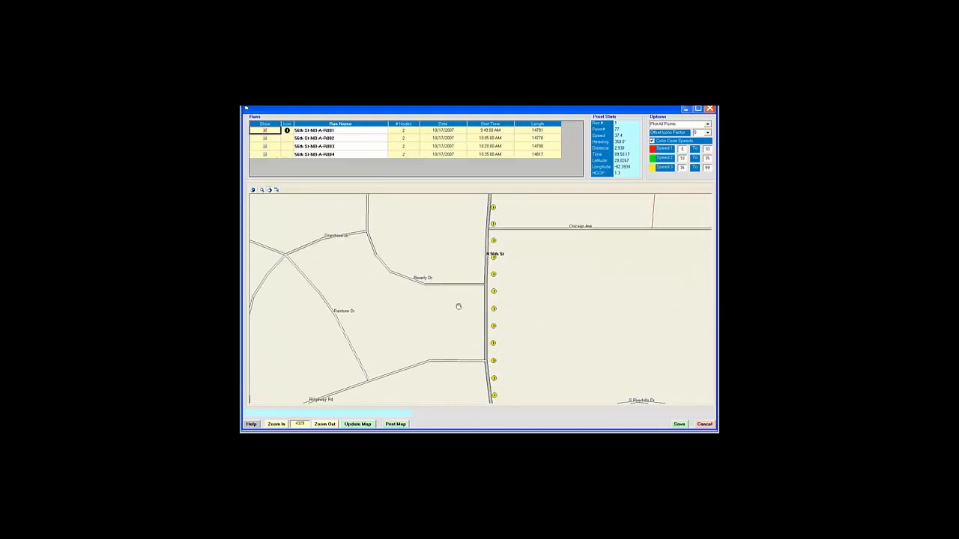
pyautogui.moveTo(459, 306); pyautogui.dragTo(457, 381)
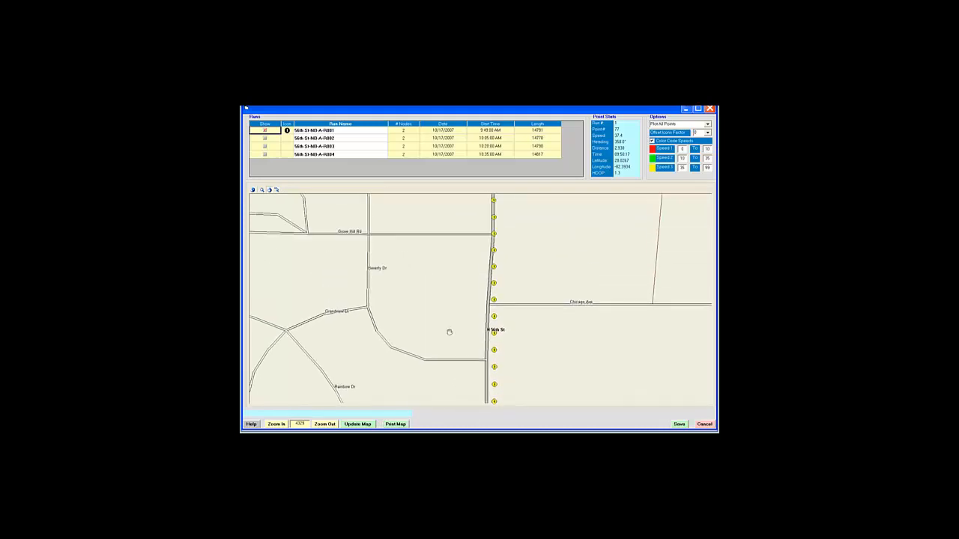
pyautogui.moveTo(445, 278); pyautogui.dragTo(448, 310)
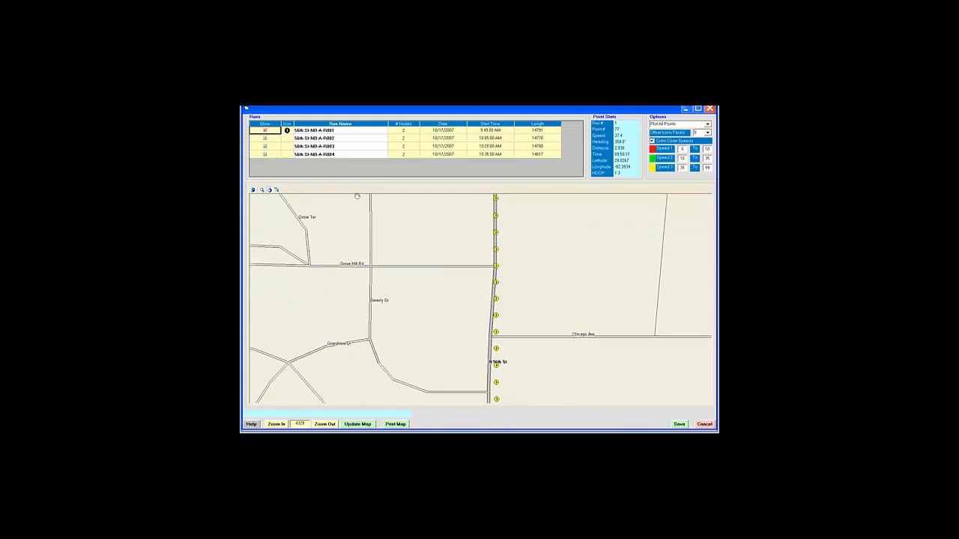
pyautogui.click(278, 192)
pyautogui.click(498, 251)
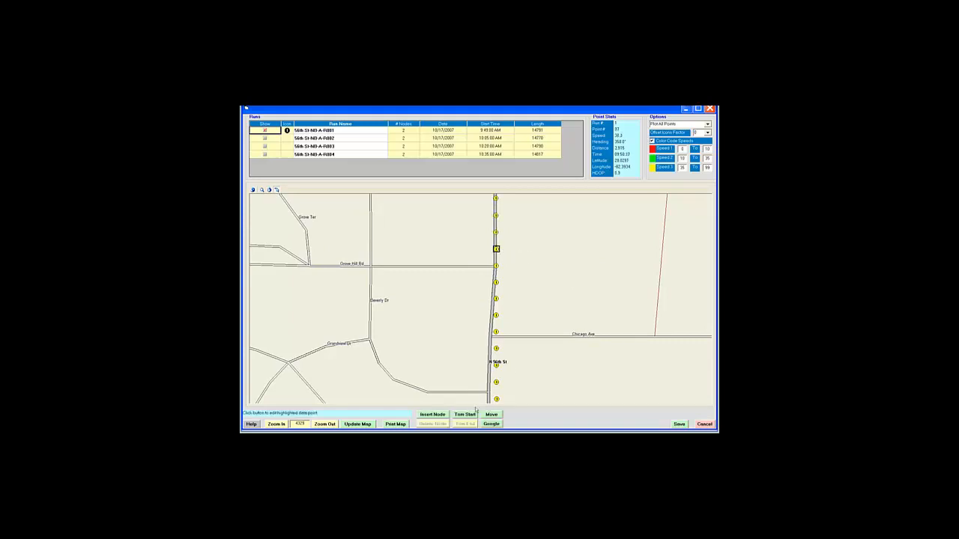
pyautogui.click(442, 415)
# Insert a node at the run's data point on N 56th St just north of E Busch Blvd and Bullard Pkwy.
pyautogui.click(270, 189)
pyautogui.moveTo(464, 217); pyautogui.dragTo(477, 374)
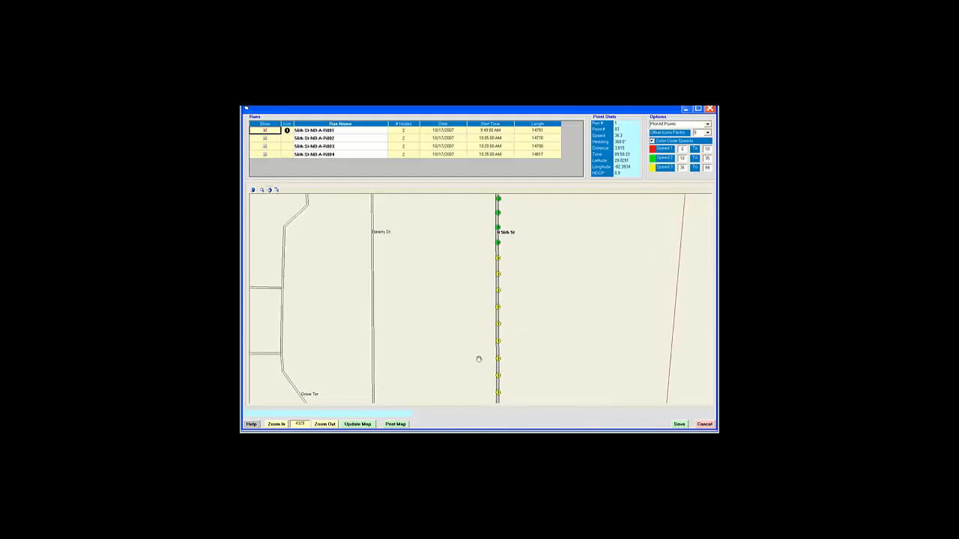
pyautogui.moveTo(475, 235); pyautogui.dragTo(478, 356)
pyautogui.moveTo(486, 252); pyautogui.dragTo(488, 395)
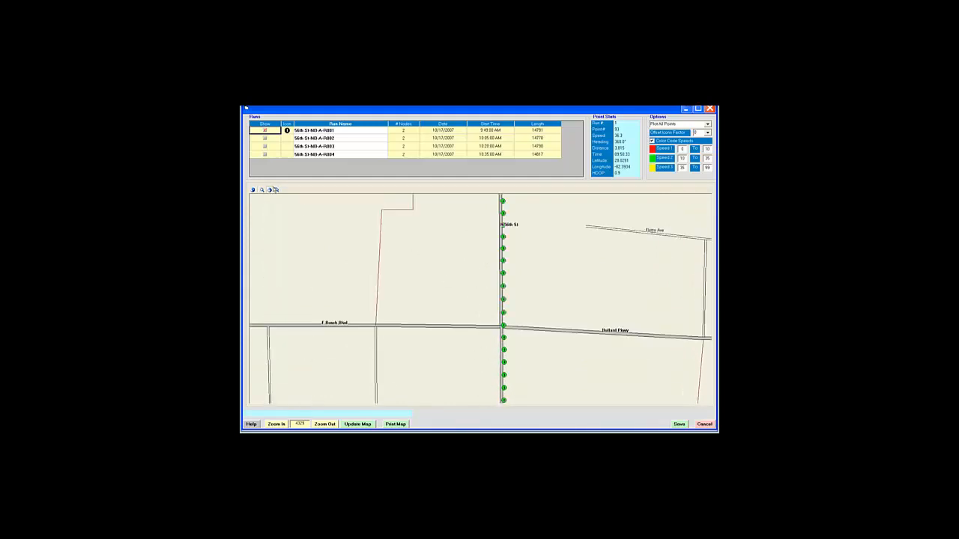
pyautogui.click(276, 191)
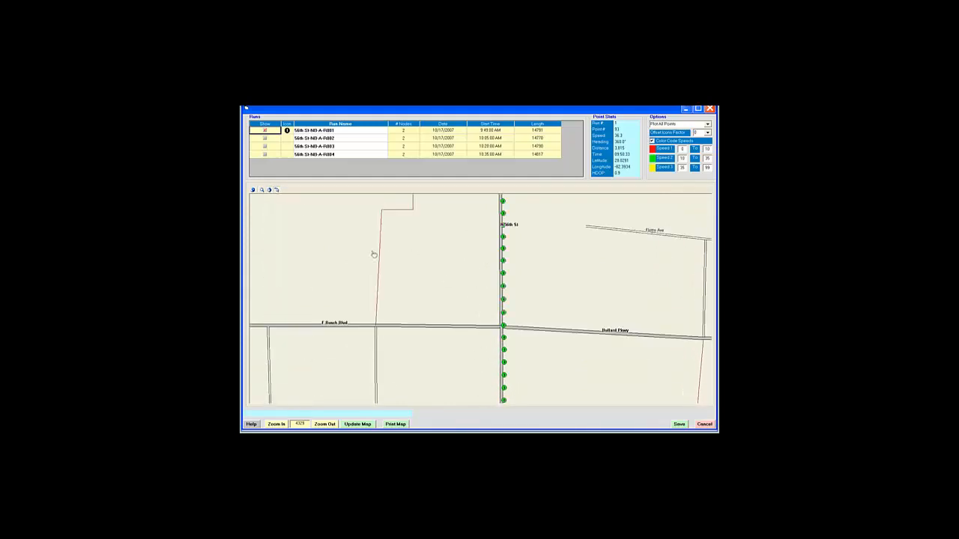
pyautogui.click(505, 313)
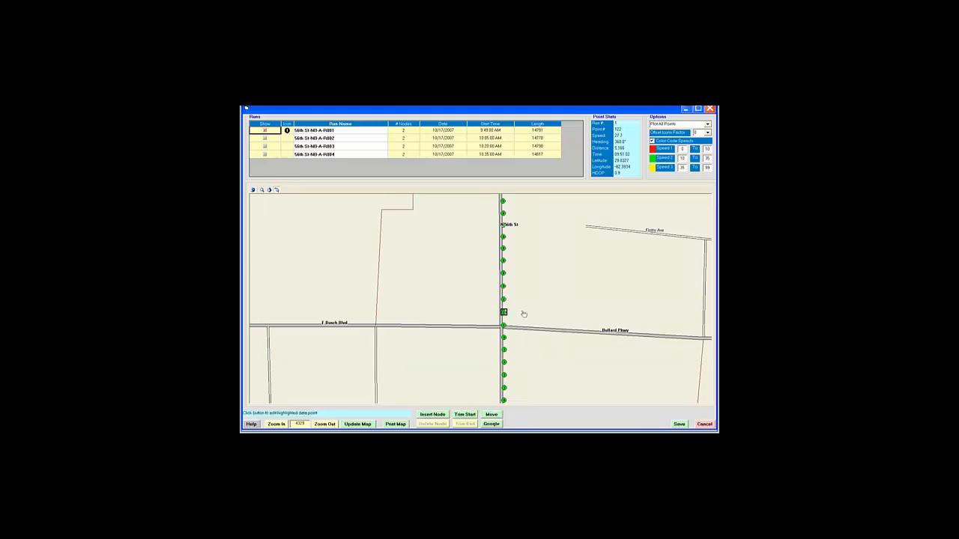
pyautogui.click(436, 415)
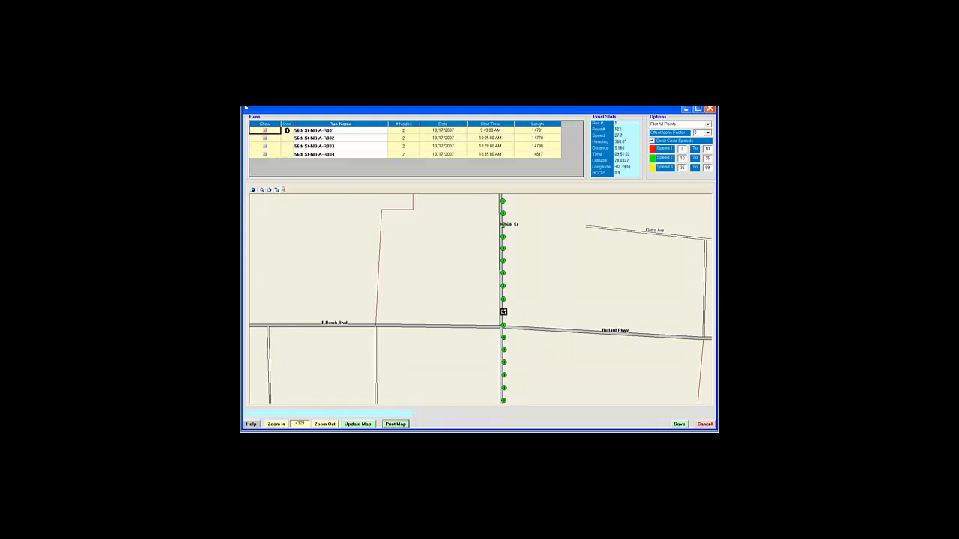
# Insert a node at the run's data point on N 56th St just north of Temple Heights Rd.
pyautogui.click(270, 191)
pyautogui.moveTo(449, 227); pyautogui.dragTo(455, 387)
pyautogui.moveTo(460, 237); pyautogui.dragTo(463, 398)
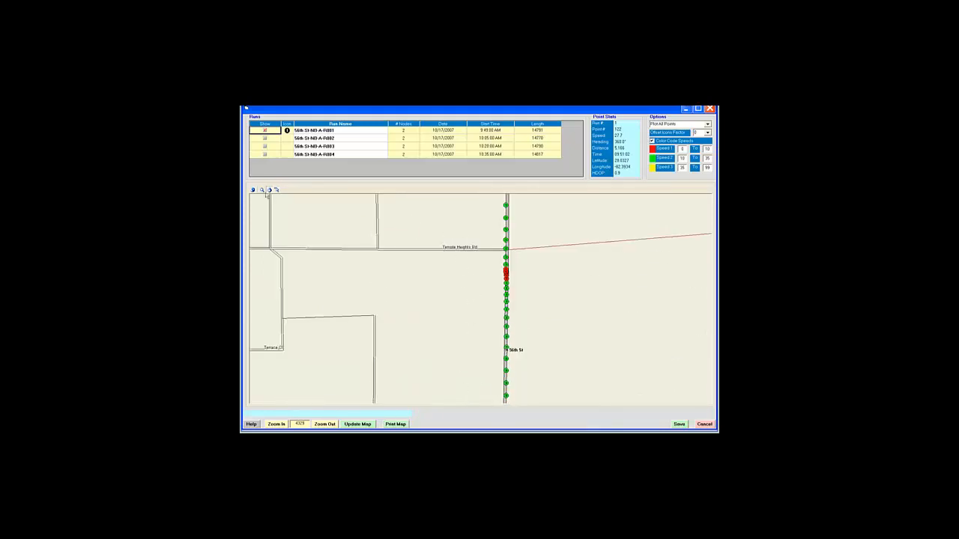
pyautogui.click(277, 190)
pyautogui.click(506, 241)
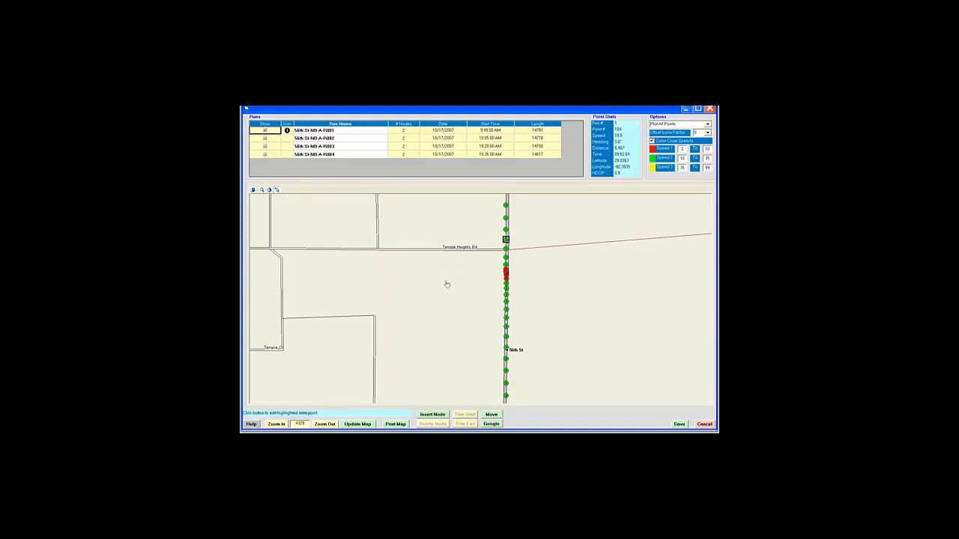
pyautogui.click(431, 414)
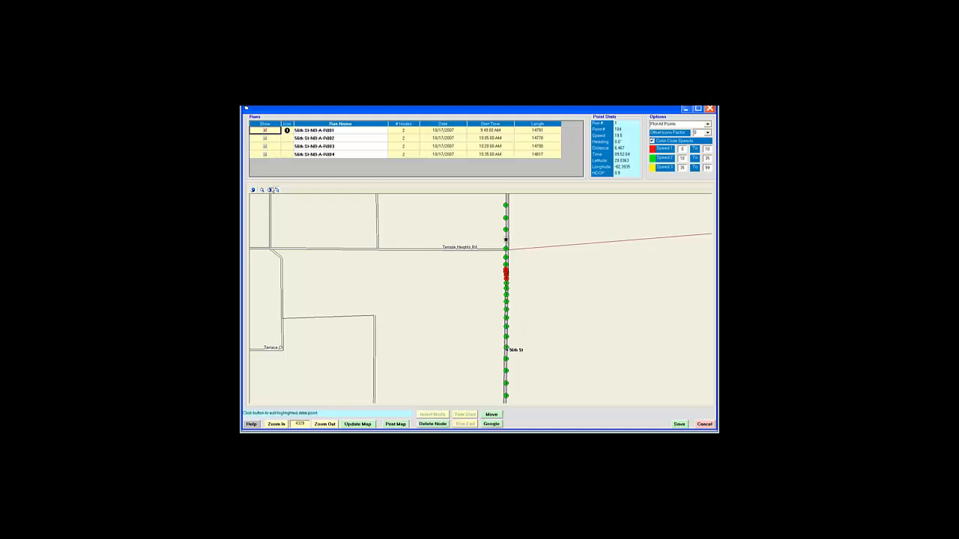
# Insert a node at the run's data point on N 56th St just north of Mission Hills Ave.
pyautogui.click(271, 190)
pyautogui.moveTo(468, 227); pyautogui.dragTo(476, 375)
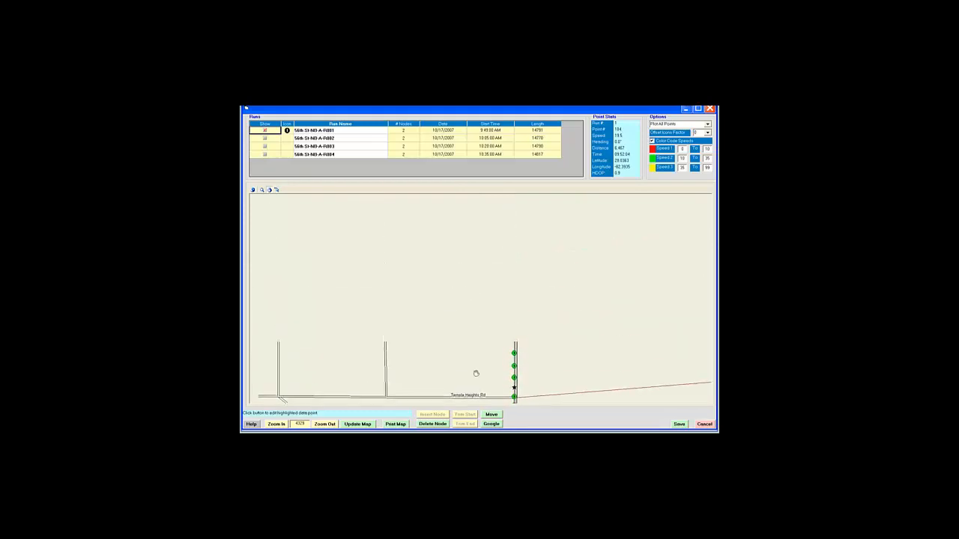
pyautogui.moveTo(475, 247); pyautogui.dragTo(475, 385)
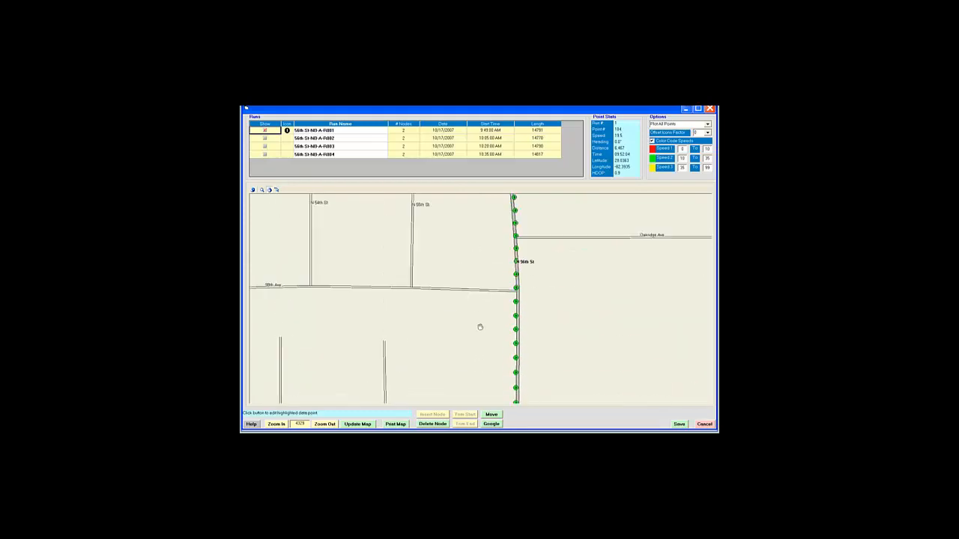
pyautogui.moveTo(473, 255); pyautogui.dragTo(473, 337)
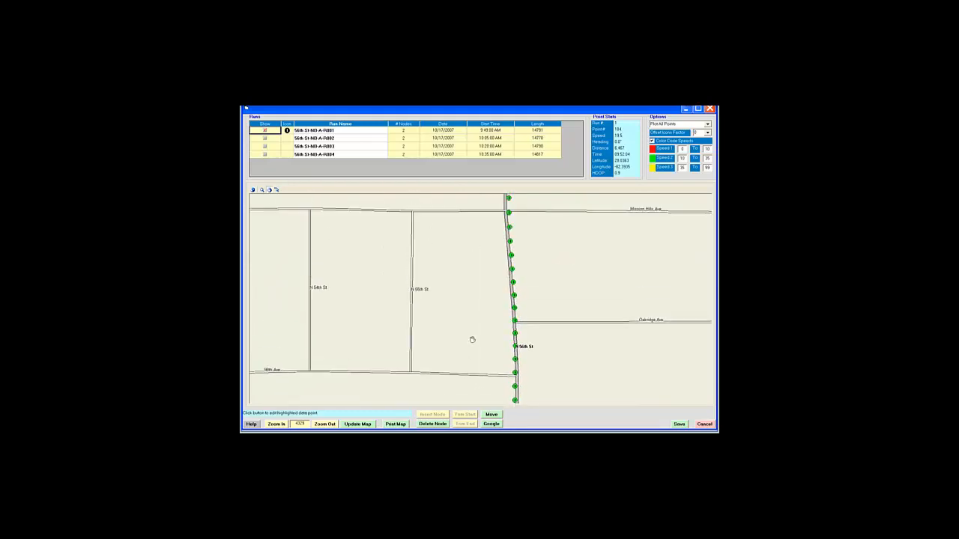
pyautogui.moveTo(482, 257); pyautogui.dragTo(483, 303)
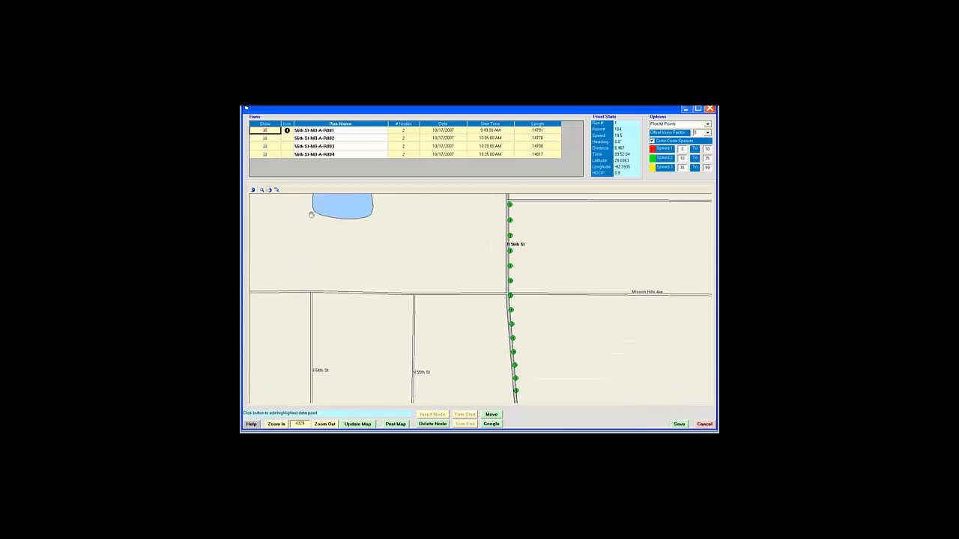
pyautogui.click(278, 191)
pyautogui.click(510, 281)
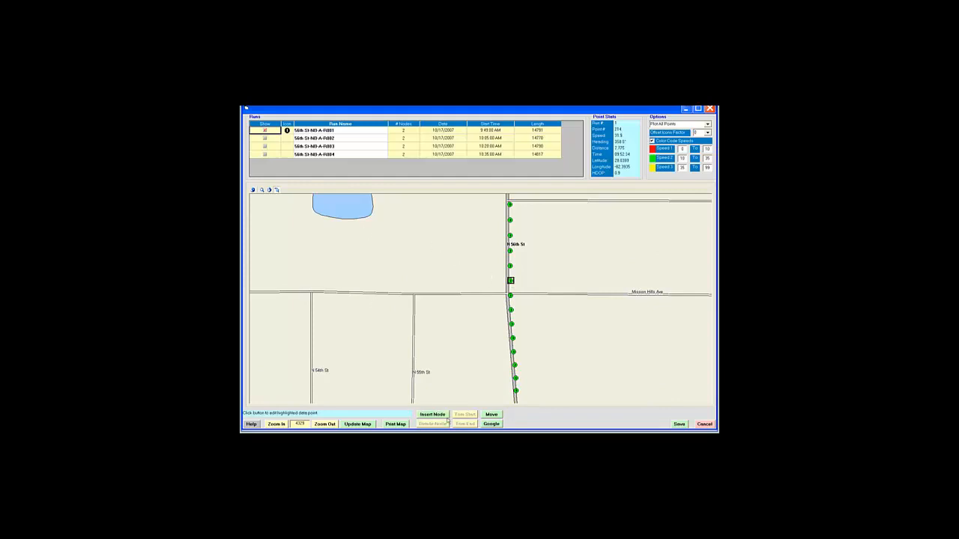
pyautogui.click(435, 414)
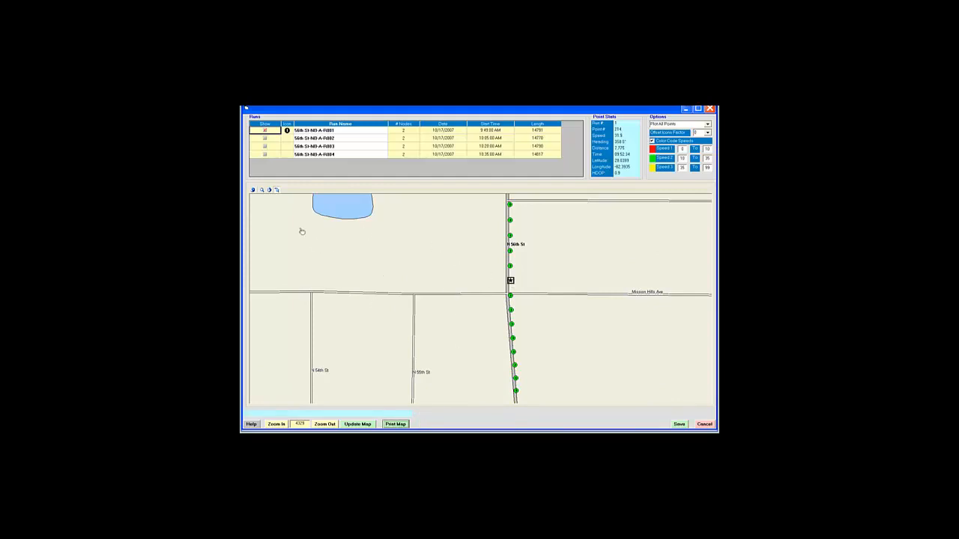
# Insert a node at the run's data point on N 56th St just north of Serena Dr and Druid Hills Rd.
pyautogui.moveTo(465, 218); pyautogui.dragTo(475, 362)
pyautogui.moveTo(471, 248); pyautogui.dragTo(467, 392)
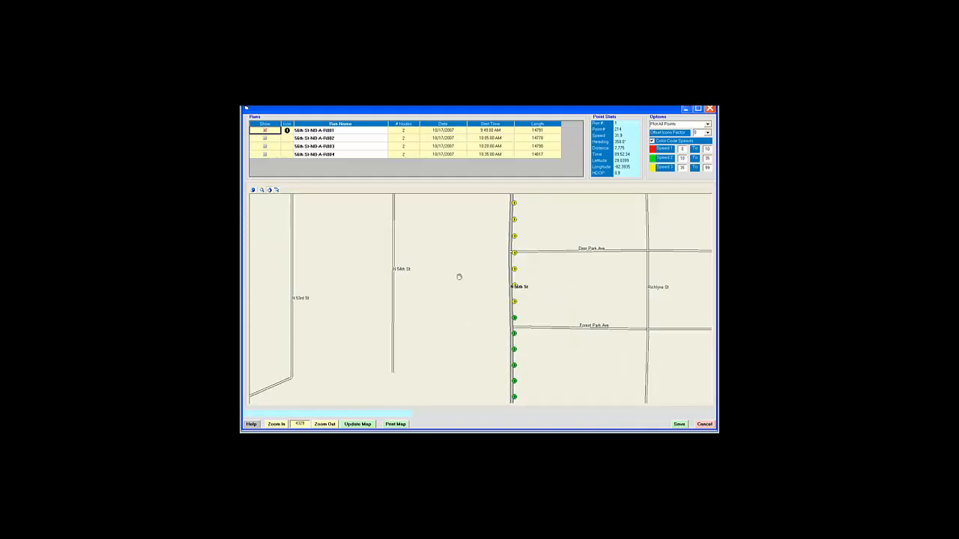
pyautogui.moveTo(458, 256); pyautogui.dragTo(460, 371)
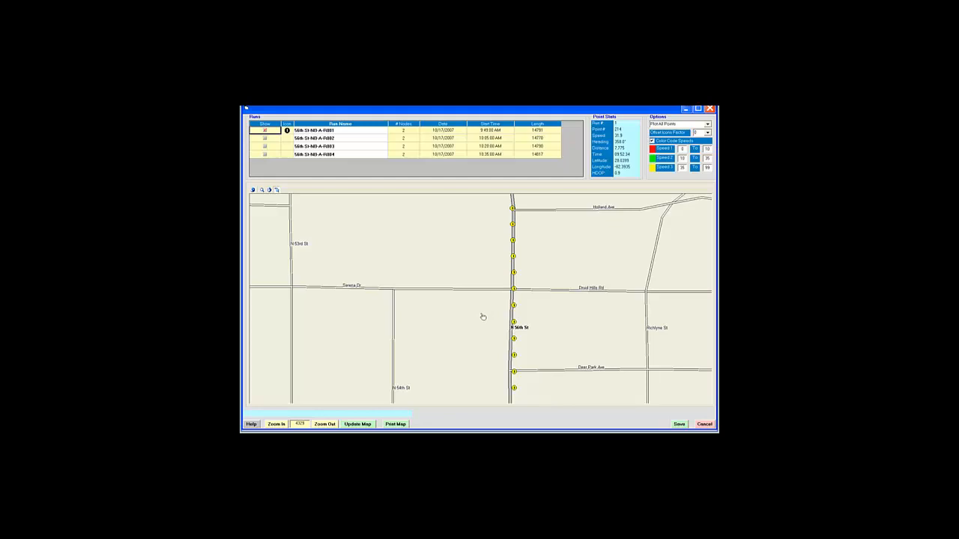
pyautogui.click(515, 274)
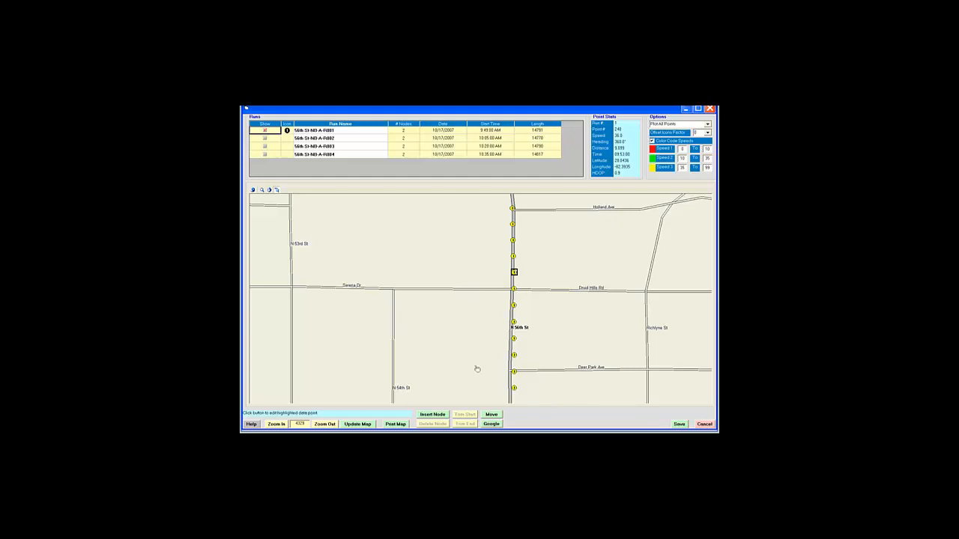
pyautogui.click(433, 416)
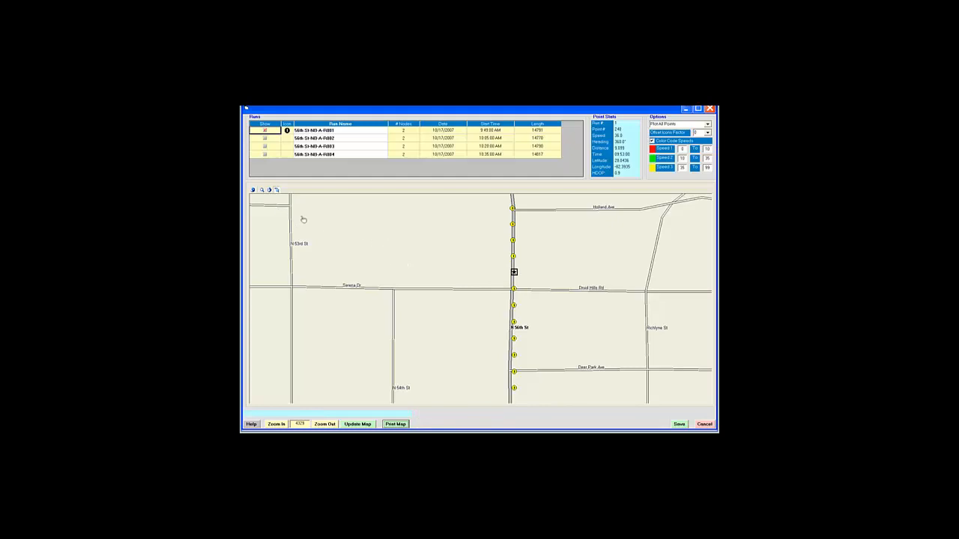
# Insert a node at the run's data point on N 56th St just north of Whiteway Dr.
pyautogui.click(270, 190)
pyautogui.moveTo(465, 226); pyautogui.dragTo(478, 341)
pyautogui.moveTo(469, 259); pyautogui.dragTo(470, 414)
pyautogui.moveTo(470, 260); pyautogui.dragTo(472, 364)
pyautogui.click(276, 190)
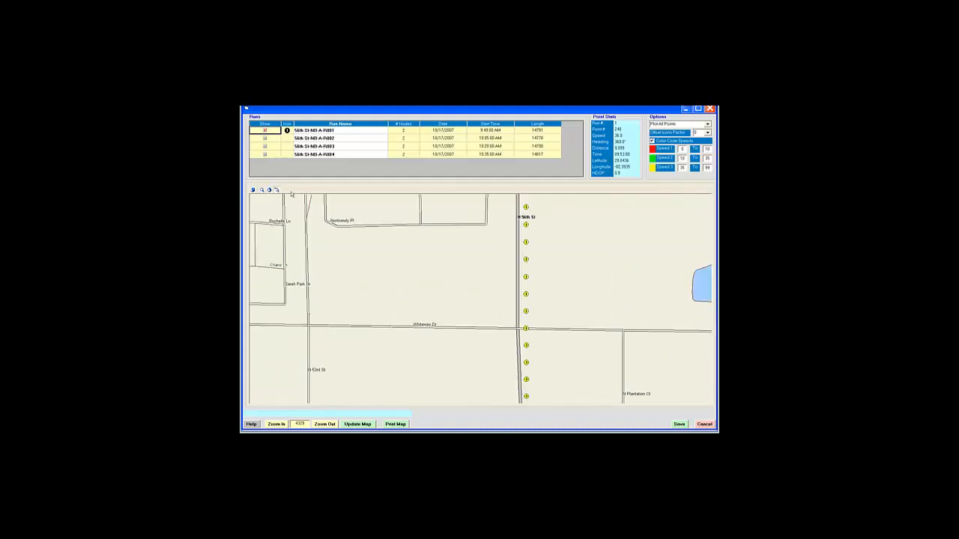
pyautogui.click(528, 313)
pyautogui.click(435, 416)
# Insert a node at the run's data point on N 56th St just north of E 113th Ave.
pyautogui.click(269, 189)
pyautogui.moveTo(467, 265); pyautogui.dragTo(480, 401)
pyautogui.moveTo(502, 371); pyautogui.dragTo(507, 225)
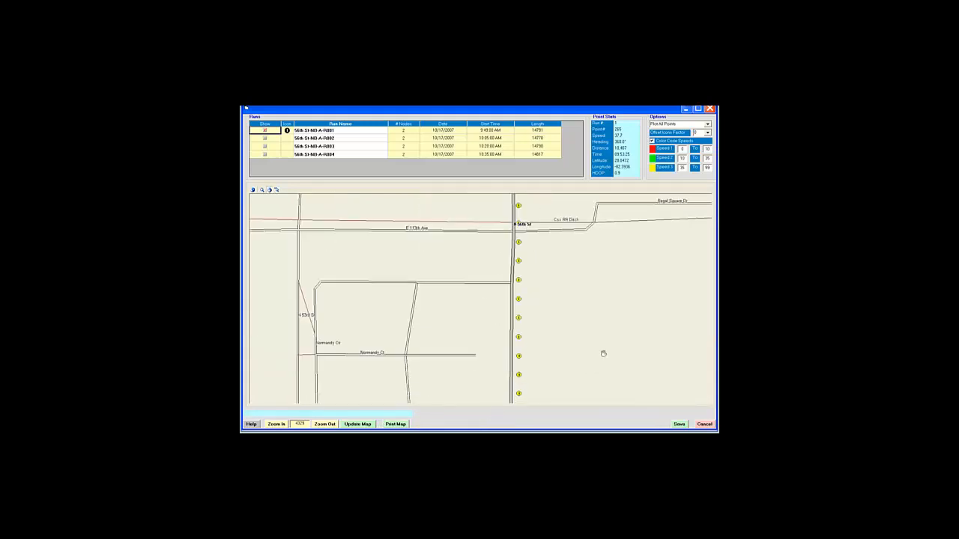
pyautogui.moveTo(591, 264); pyautogui.dragTo(595, 357)
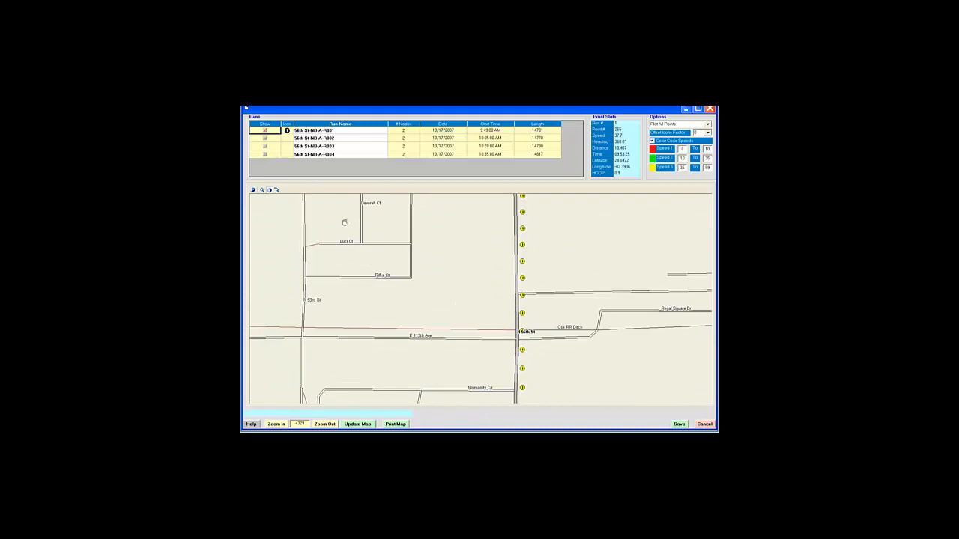
pyautogui.click(278, 191)
pyautogui.click(527, 335)
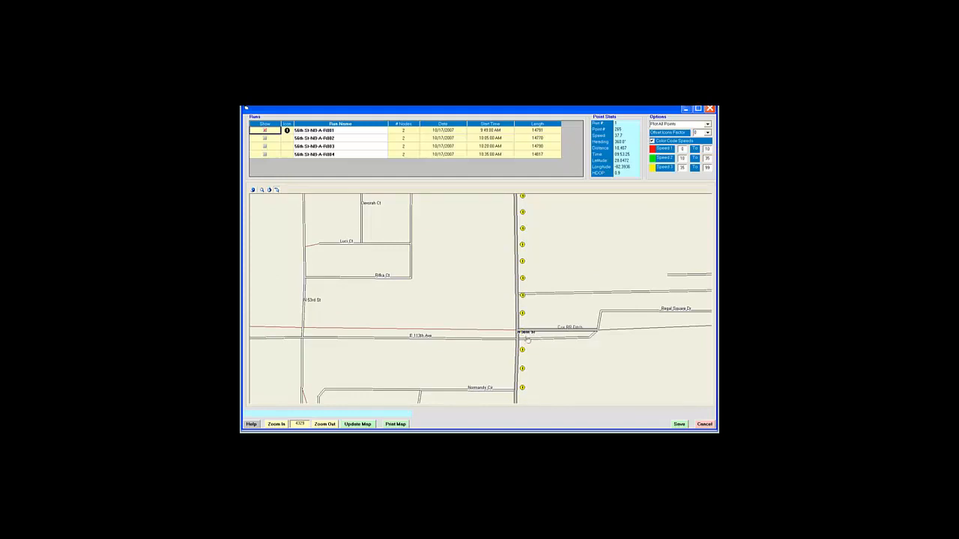
pyautogui.click(523, 334)
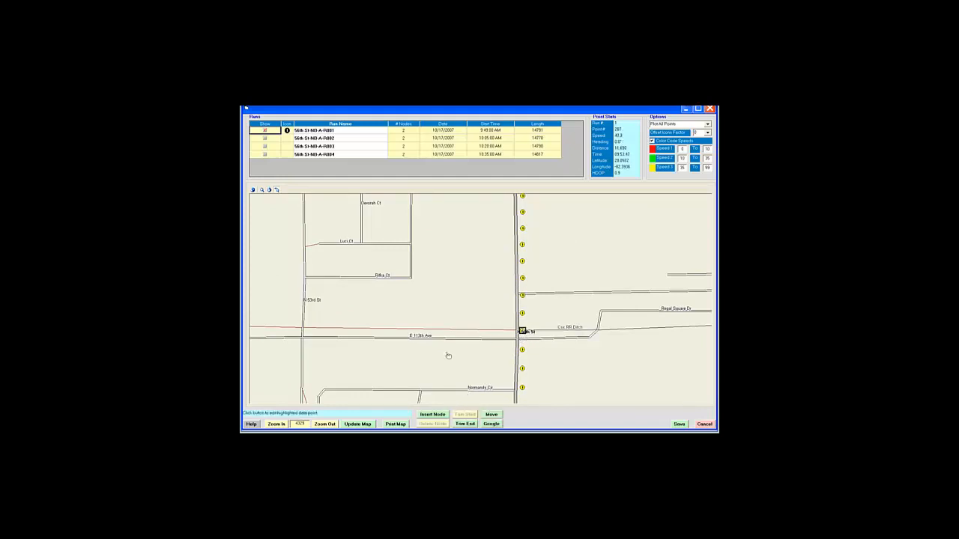
pyautogui.click(433, 414)
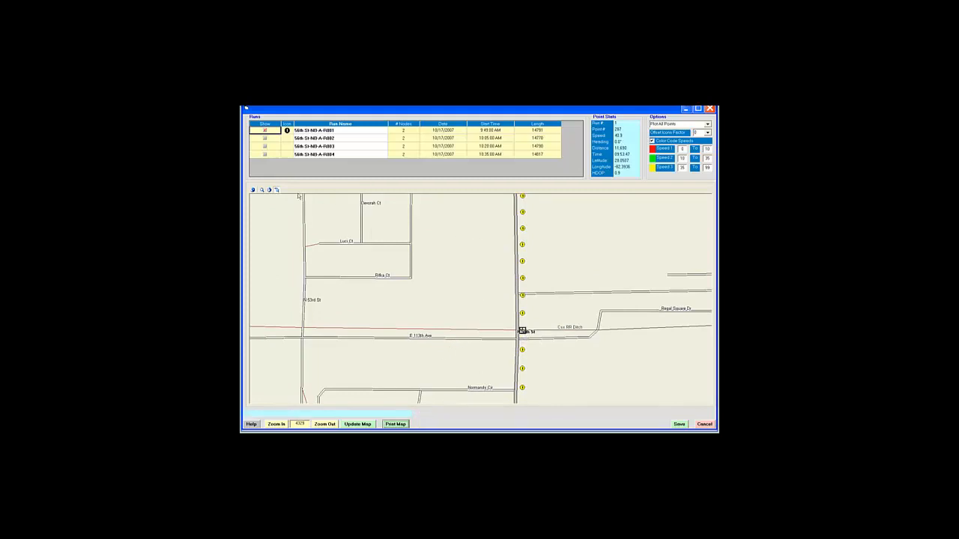
# Insert a node at the run's data point on N 56th St just north of E Fowler Ave.
pyautogui.click(270, 191)
pyautogui.moveTo(485, 232); pyautogui.dragTo(492, 396)
pyautogui.moveTo(580, 291); pyautogui.dragTo(586, 426)
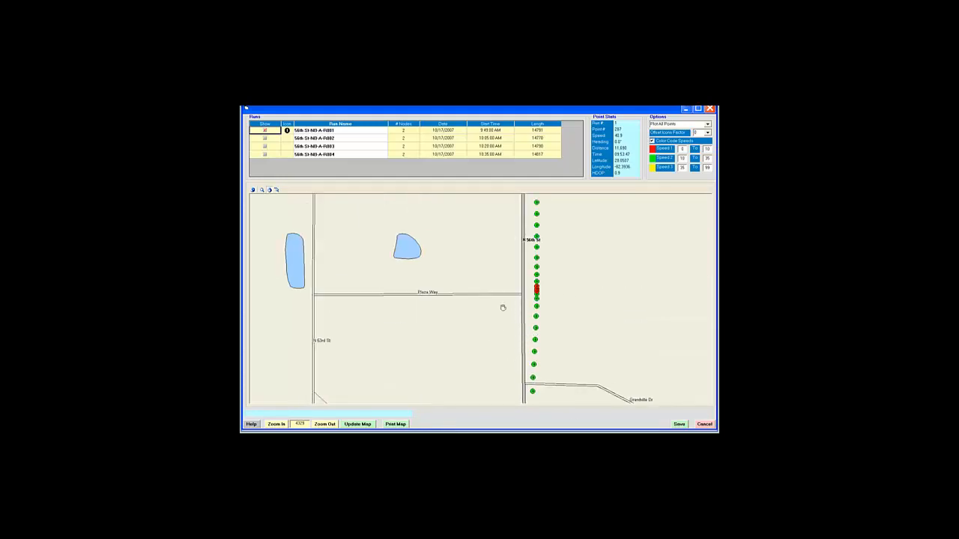
pyautogui.moveTo(483, 252); pyautogui.dragTo(484, 381)
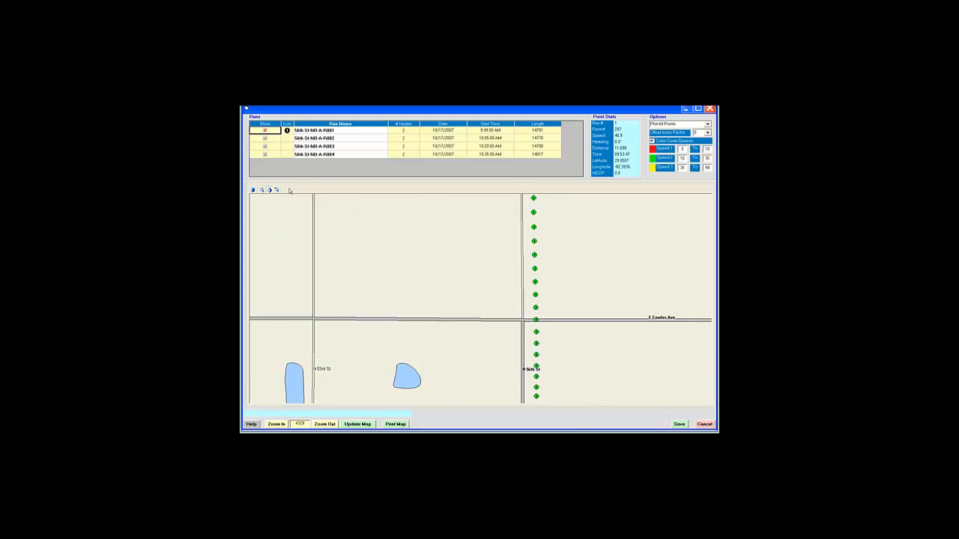
pyautogui.click(536, 308)
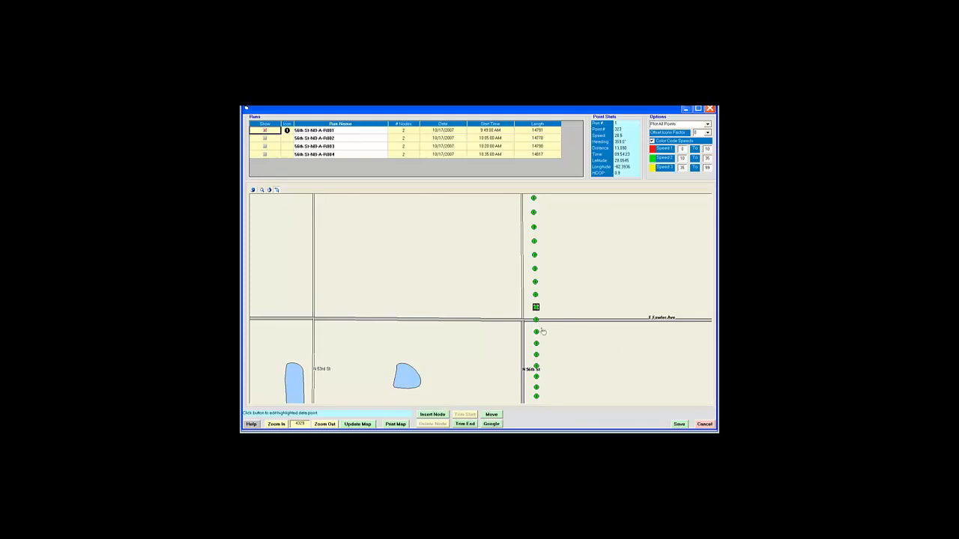
pyautogui.click(432, 415)
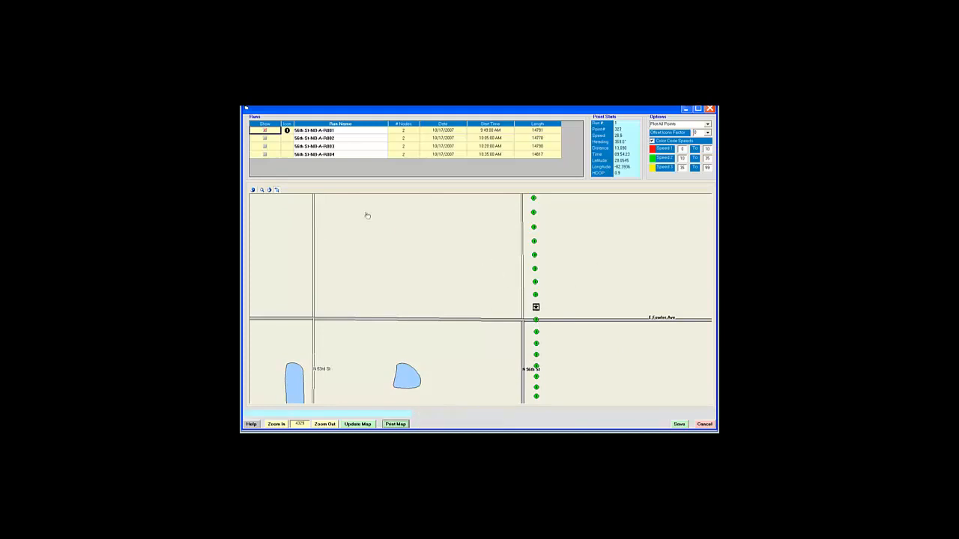
# Check the trimmed end at E 122nd Ave, rename the first run 56th St-NB-A-R001tn and save its run file in the study group folder.
pyautogui.click(269, 190)
pyautogui.moveTo(459, 237); pyautogui.dragTo(463, 361)
pyautogui.moveTo(469, 250); pyautogui.dragTo(478, 358)
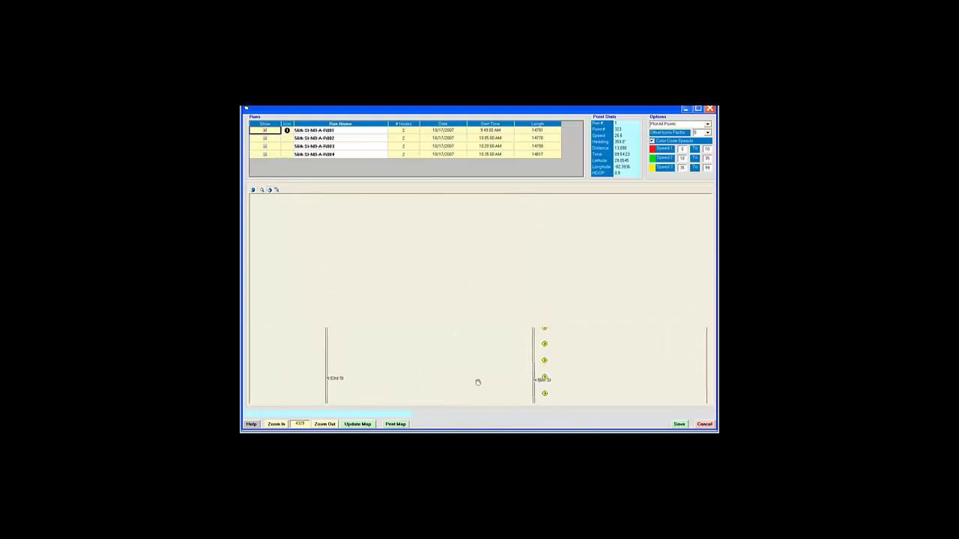
pyautogui.moveTo(491, 244); pyautogui.dragTo(499, 356)
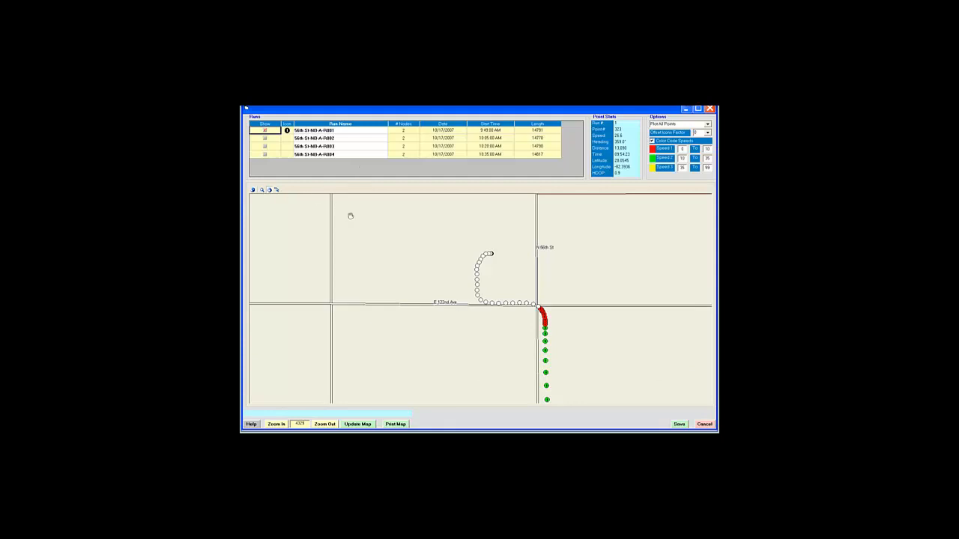
pyautogui.click(338, 129)
pyautogui.click(678, 425)
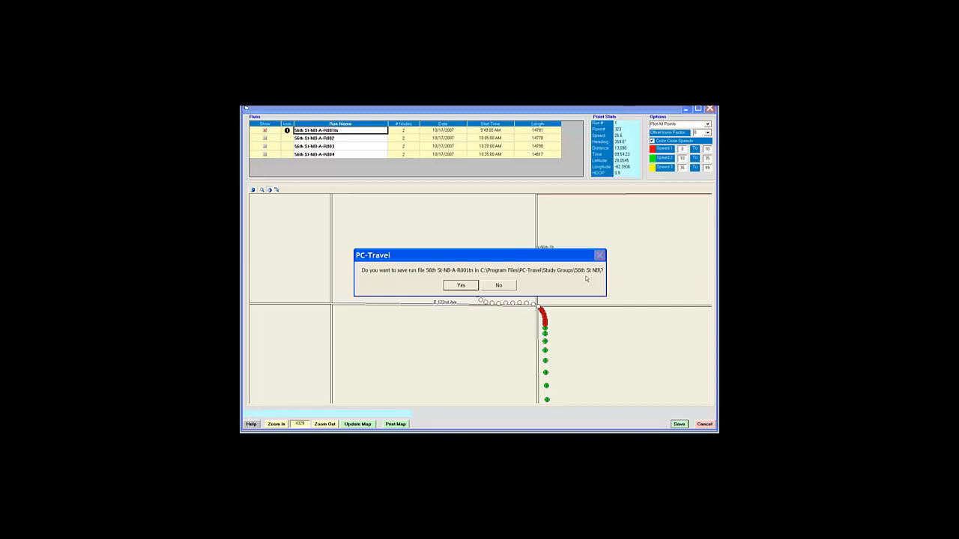
pyautogui.click(461, 285)
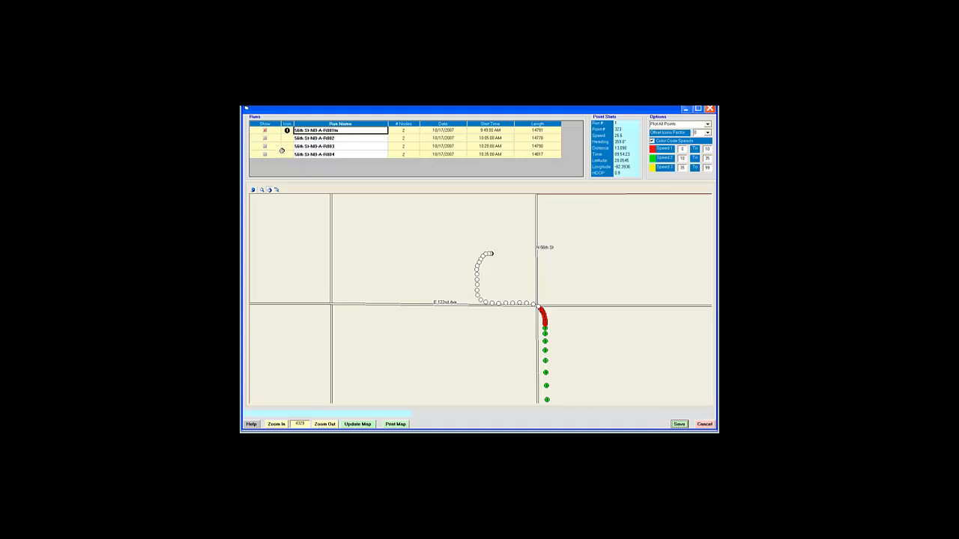
# Hide the first run and plot only 56th St-NB-A-R002 on the map.
pyautogui.click(266, 131)
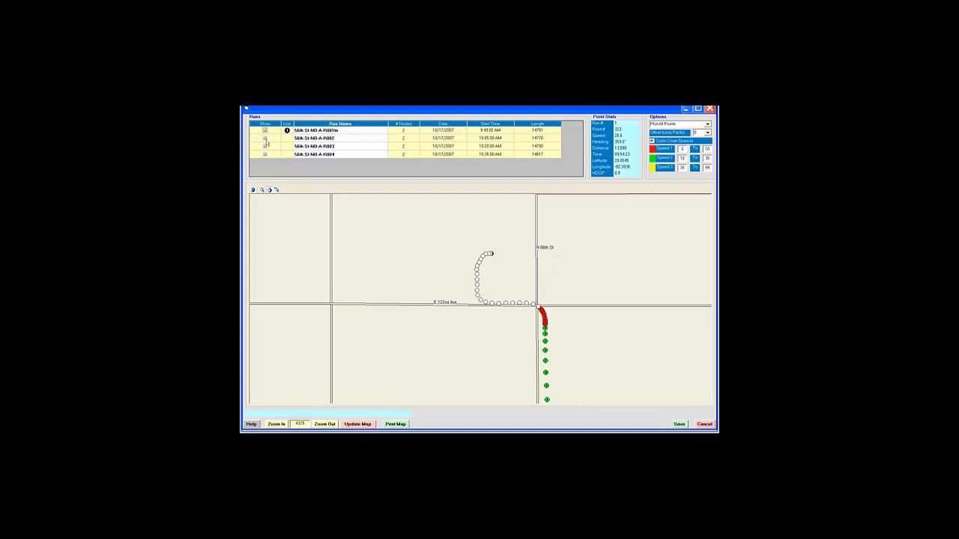
pyautogui.click(265, 138)
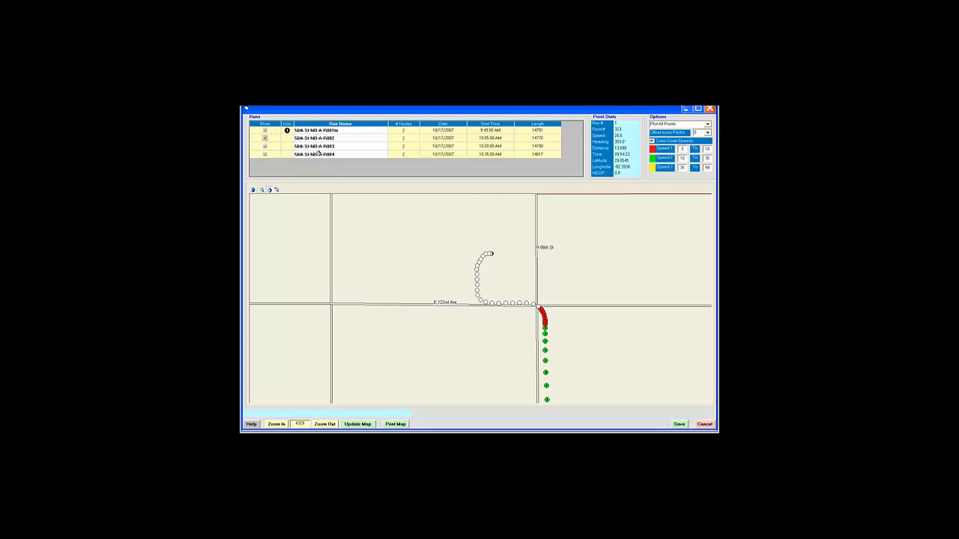
pyautogui.click(357, 424)
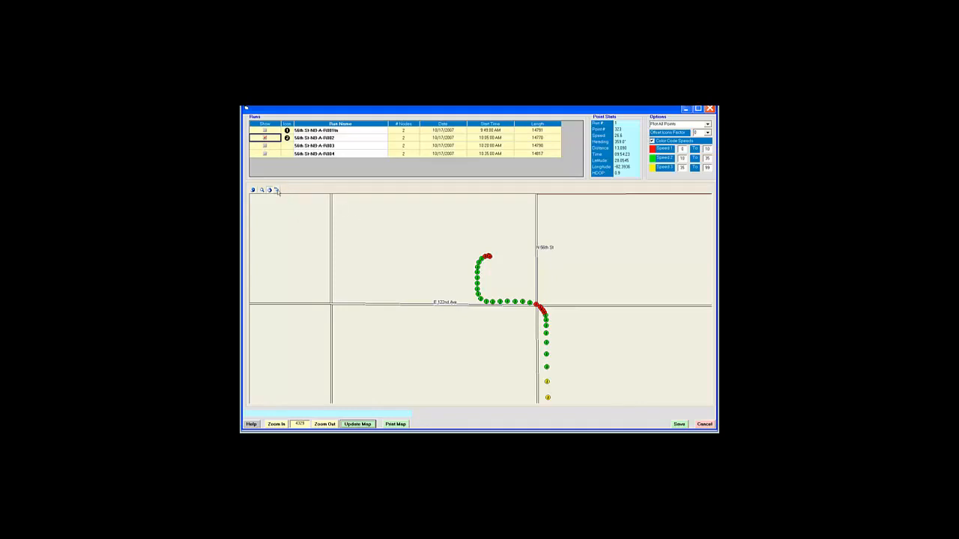
# Trim the end of run R002 at its data point at N 56th St and E 122nd Ave.
pyautogui.click(277, 191)
pyautogui.click(539, 307)
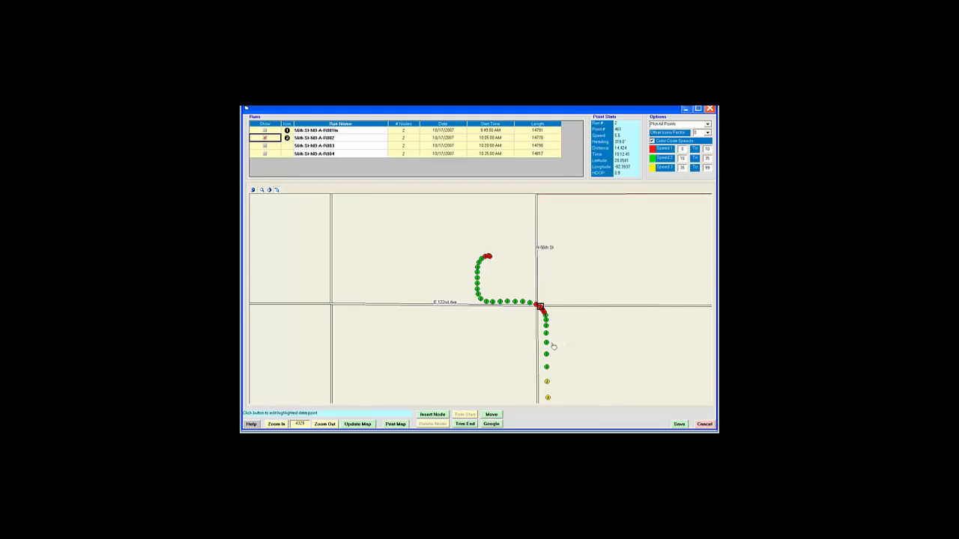
pyautogui.click(469, 426)
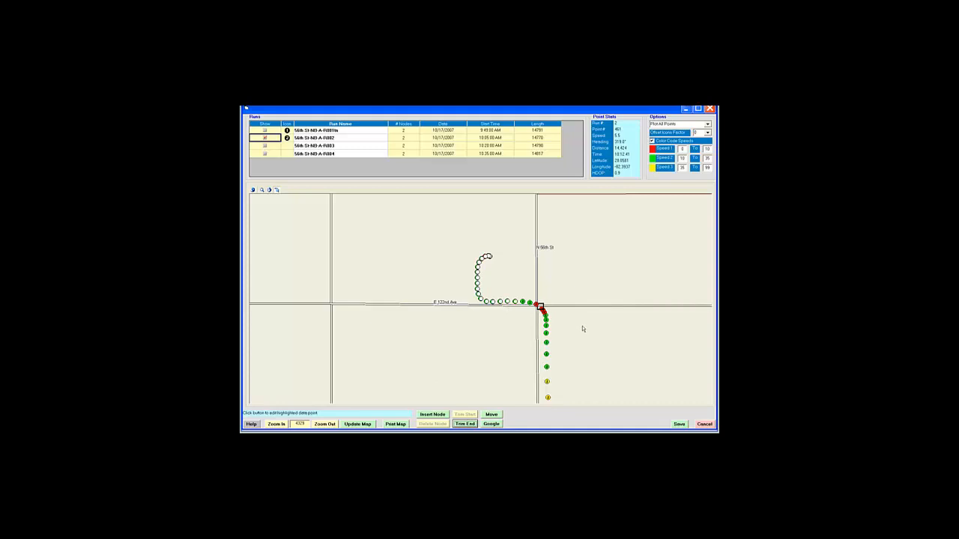
pyautogui.click(582, 329)
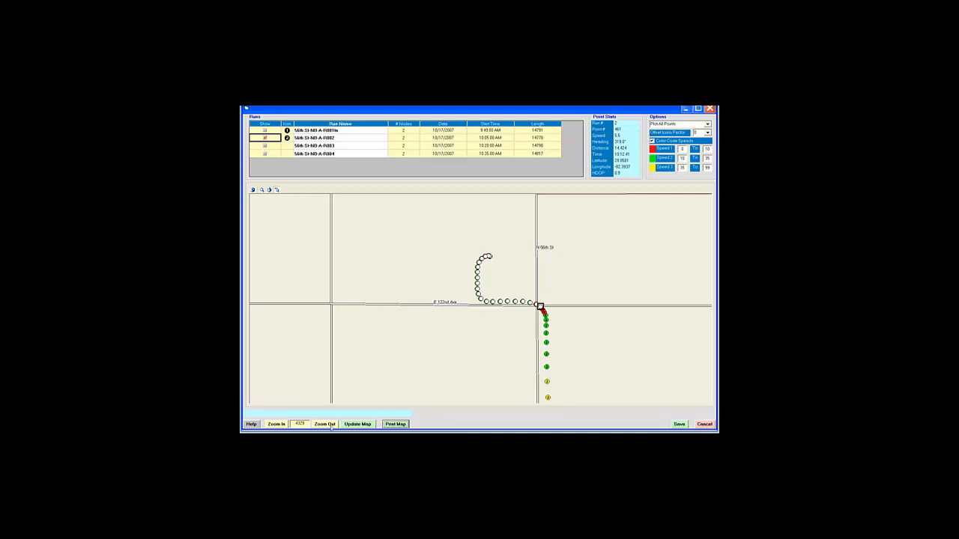
# Trim the start of run R002 at its data point on N 56th St at Puritan Rd.
pyautogui.click(319, 425)
pyautogui.click(320, 425)
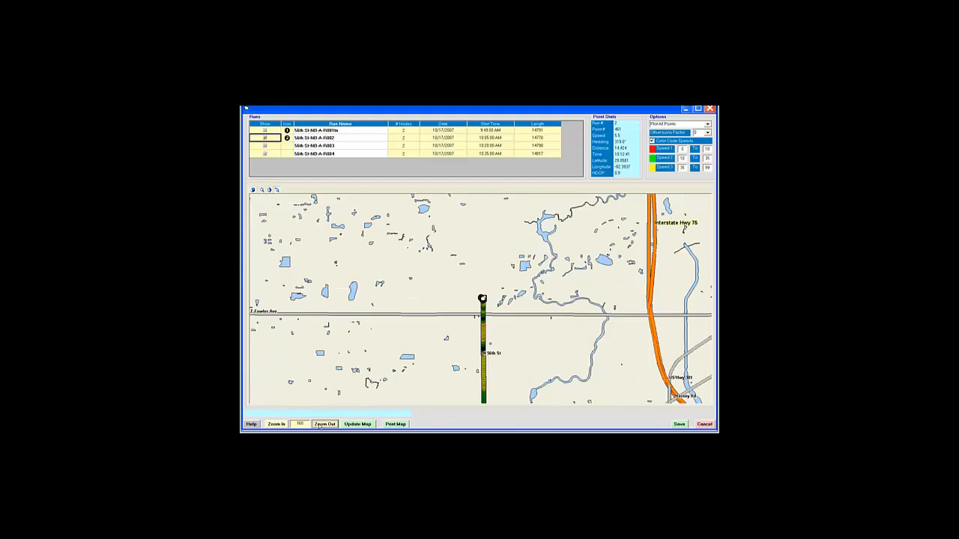
pyautogui.click(319, 425)
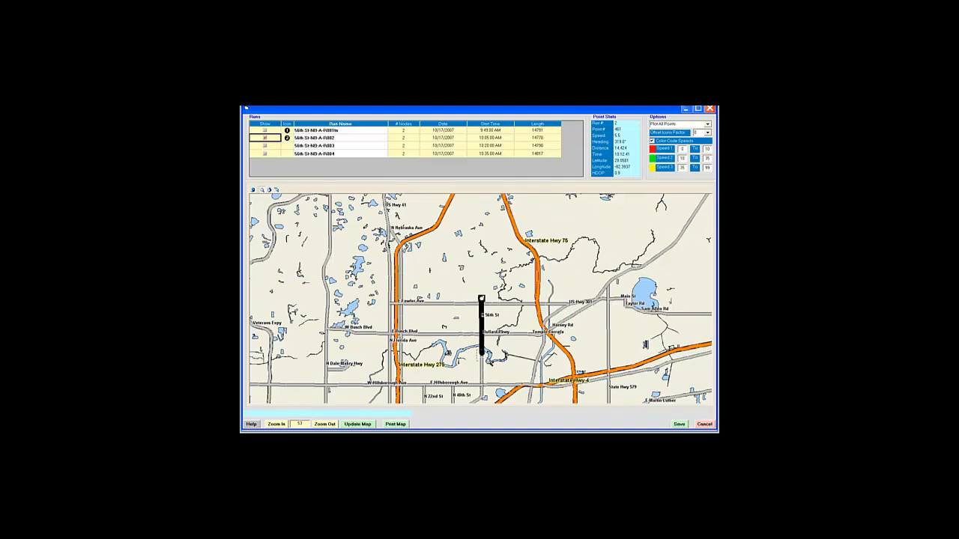
pyautogui.moveTo(477, 348); pyautogui.dragTo(487, 362)
pyautogui.moveTo(447, 219); pyautogui.dragTo(473, 266)
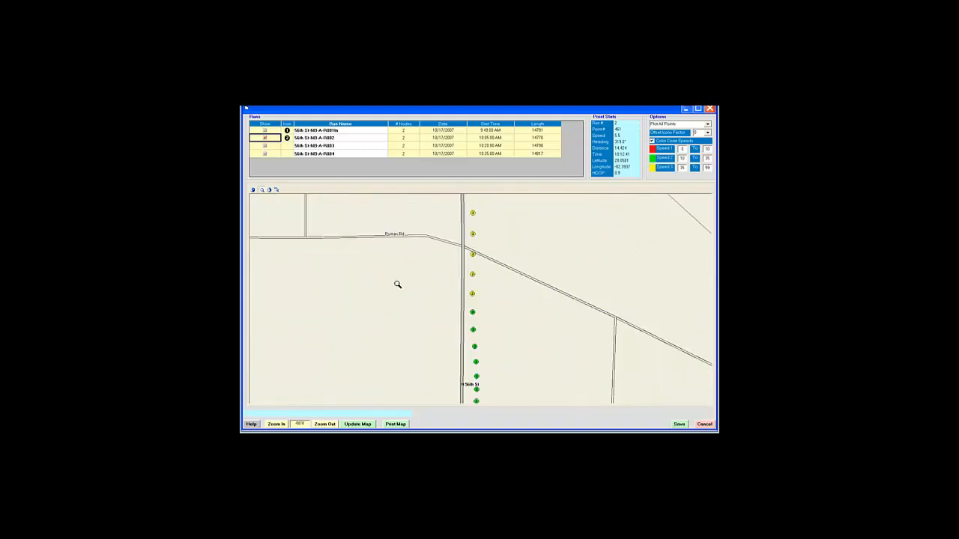
pyautogui.click(277, 189)
pyautogui.click(489, 268)
pyautogui.click(466, 415)
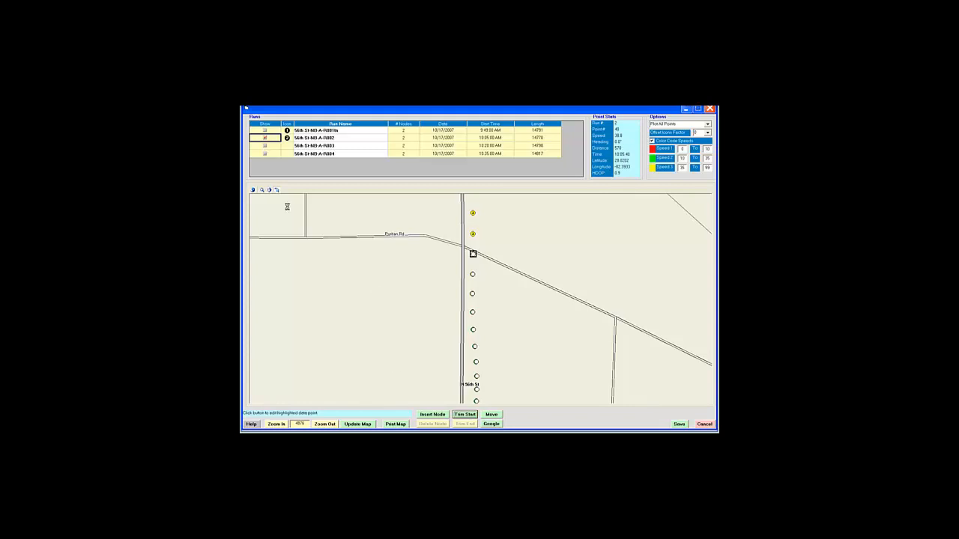
# Rename the second run 56th St-NB-A-R002t and save its run file in the 56th St NB study group folder.
pyautogui.click(269, 190)
pyautogui.moveTo(415, 323); pyautogui.dragTo(420, 247)
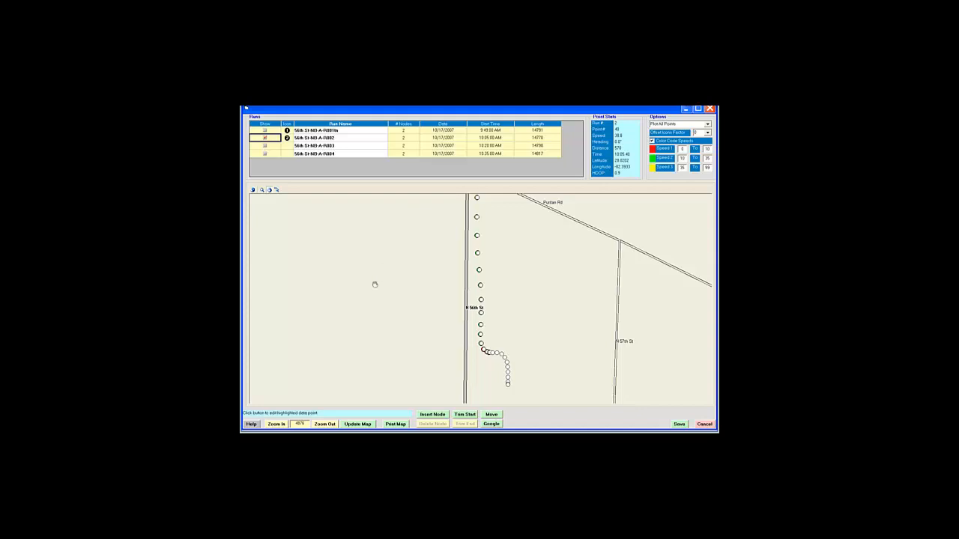
pyautogui.click(340, 137)
pyautogui.click(679, 425)
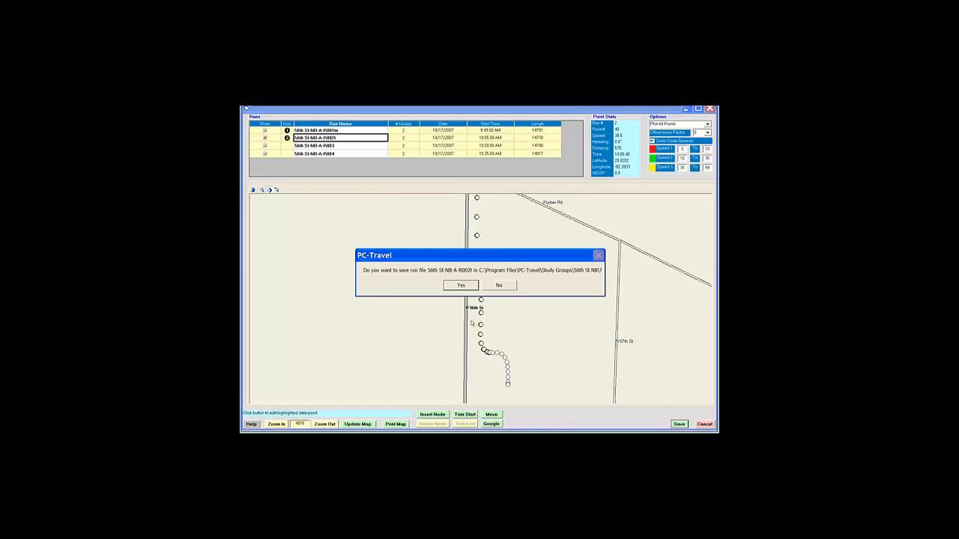
pyautogui.click(460, 284)
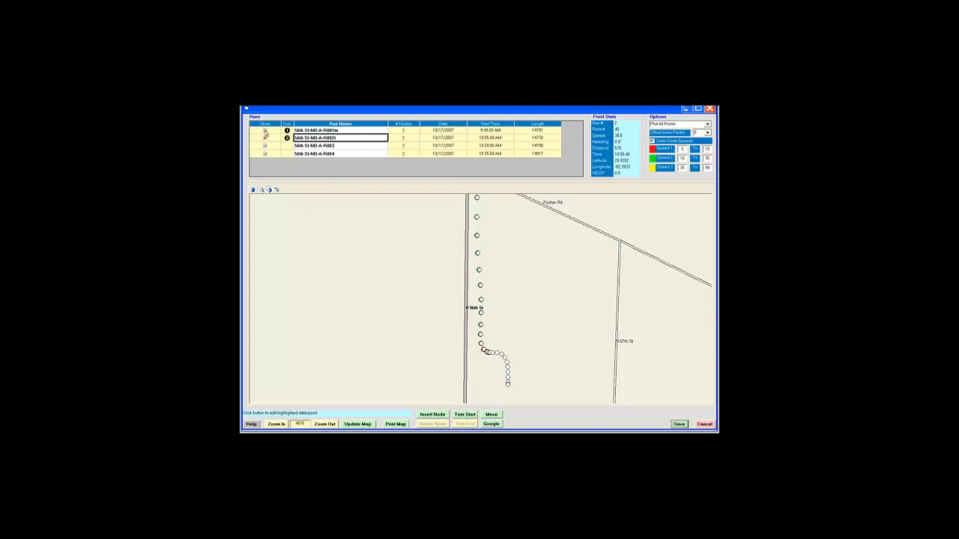
# Show all four 56th St NB runs together on the updated map.
pyautogui.click(265, 138)
pyautogui.click(264, 146)
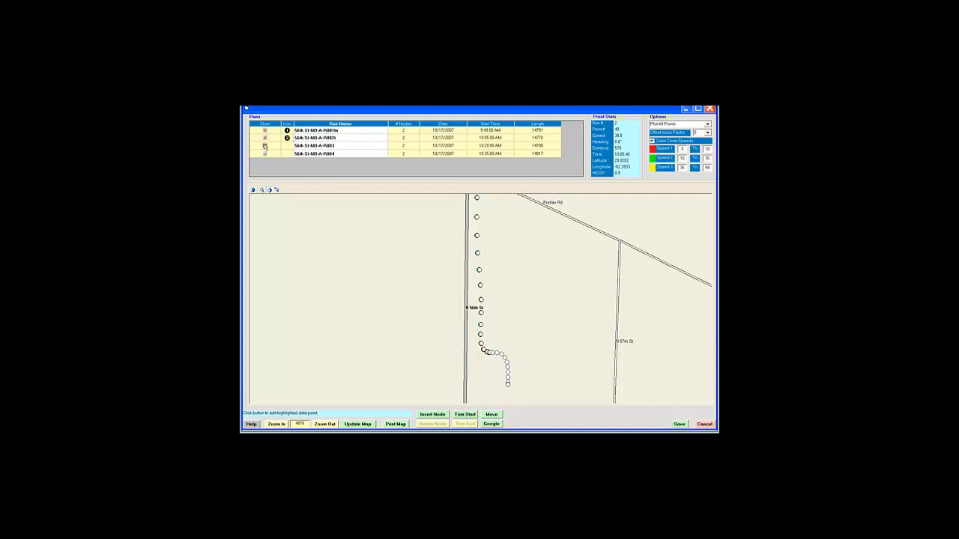
pyautogui.click(265, 153)
pyautogui.click(354, 424)
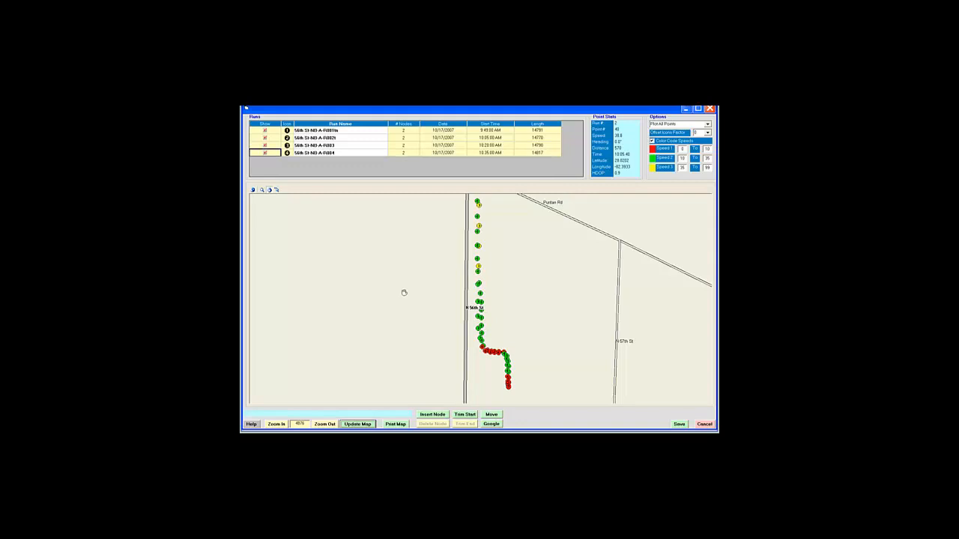
# Set the offset icons factor to 4 and redraw the map to spread the four runs apart around Puritan Rd.
pyautogui.click(325, 425)
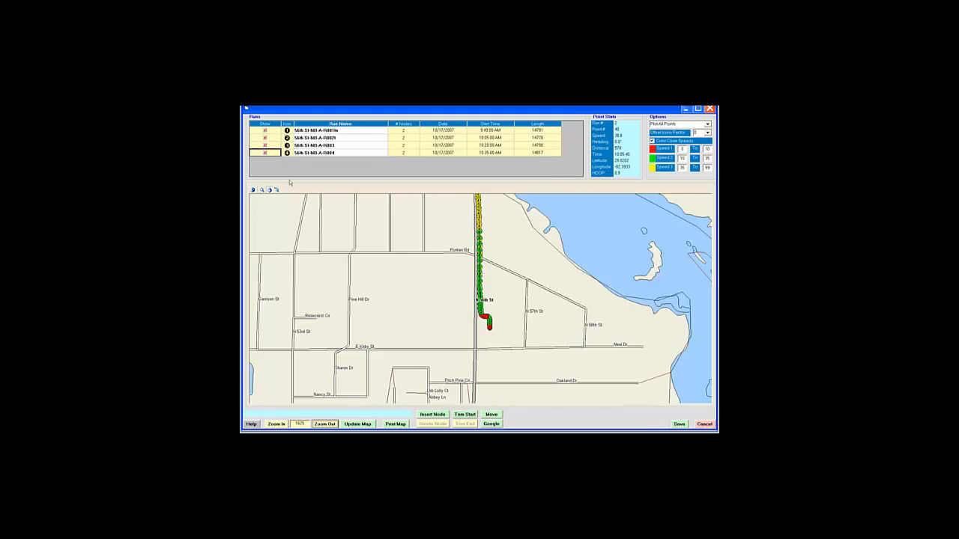
pyautogui.click(262, 190)
pyautogui.moveTo(454, 235); pyautogui.dragTo(519, 301)
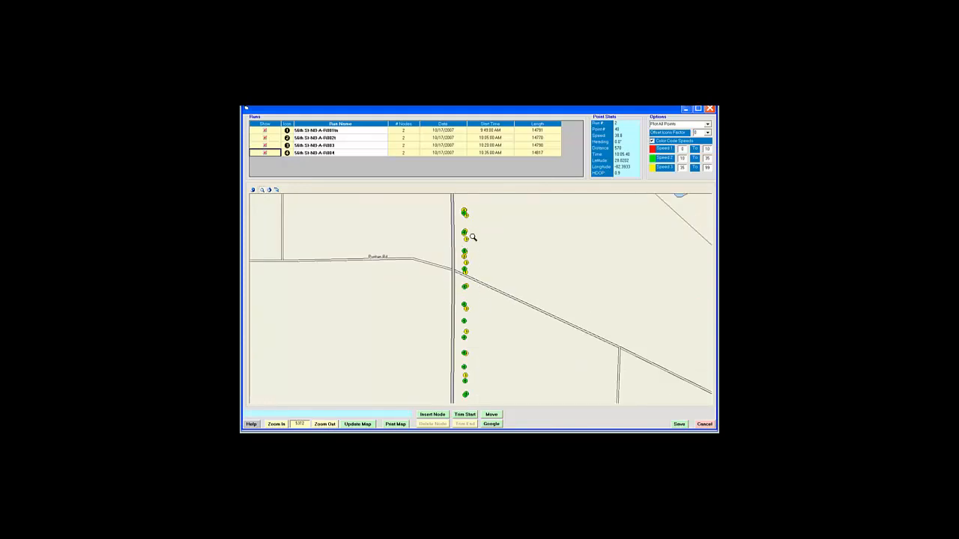
pyautogui.click(707, 133)
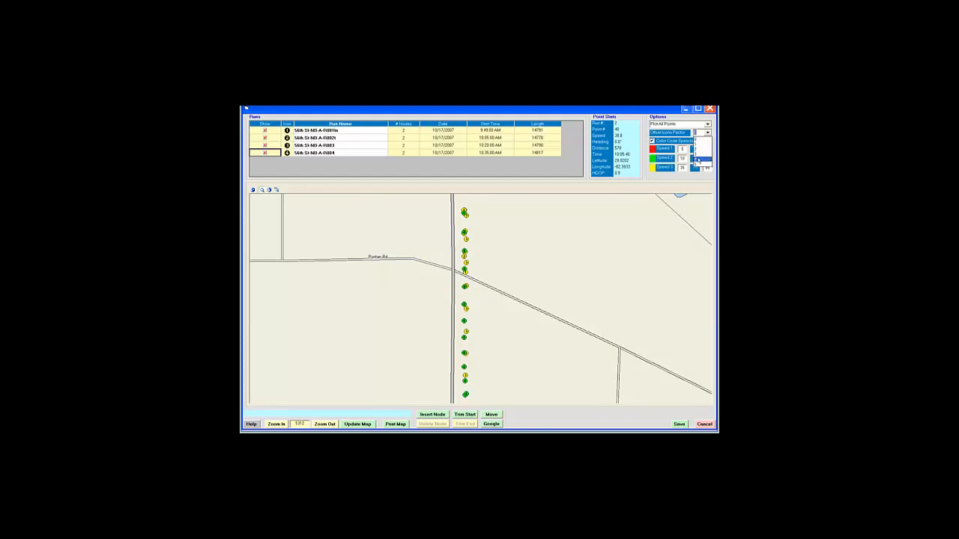
pyautogui.click(699, 160)
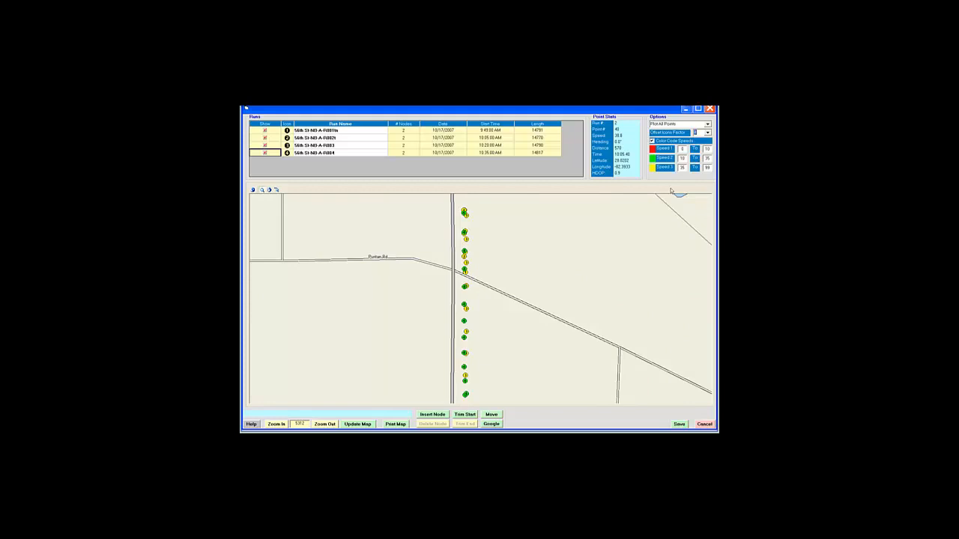
pyautogui.click(358, 426)
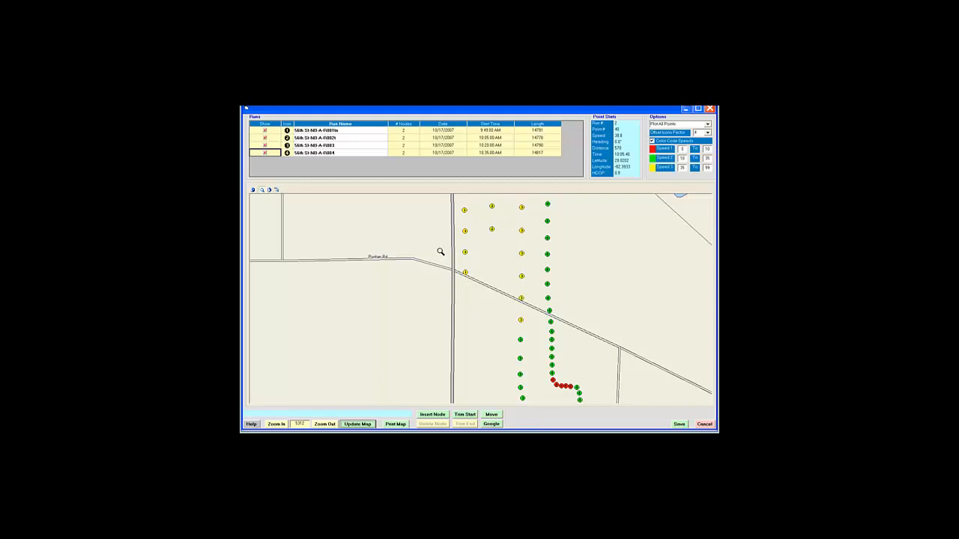
pyautogui.click(270, 191)
pyautogui.moveTo(420, 216); pyautogui.dragTo(433, 334)
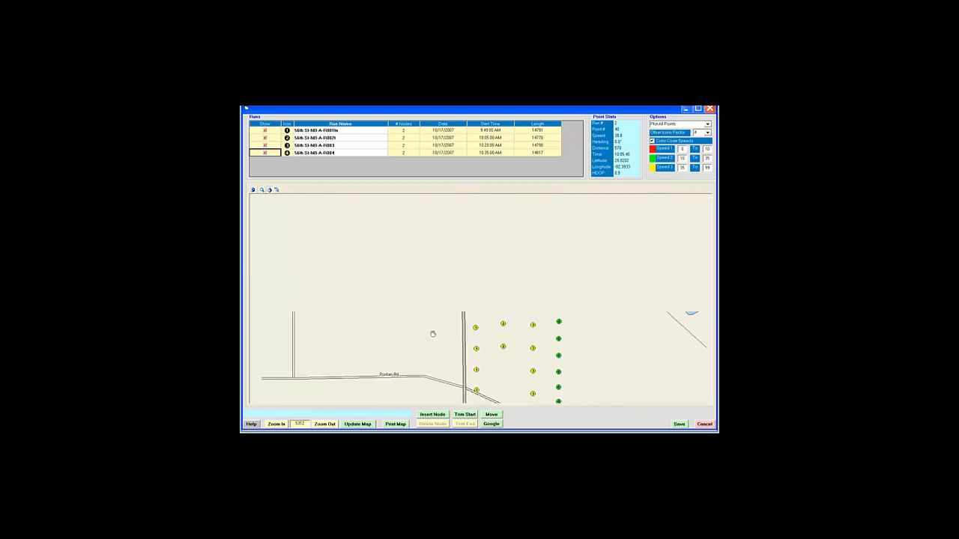
# Examine the color-coded speed points of the four runs along N 56th St, heading north from Puritan Rd.
pyautogui.moveTo(632, 338); pyautogui.dragTo(618, 292)
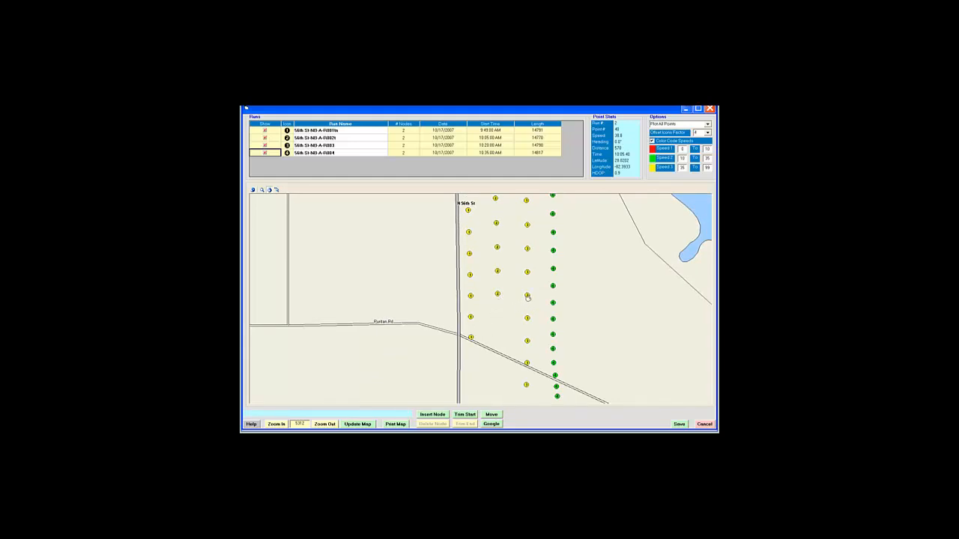
pyautogui.moveTo(595, 306)
pyautogui.mouseDown()
pyautogui.moveTo(596, 223)
pyautogui.moveTo(605, 317)
pyautogui.mouseUp()
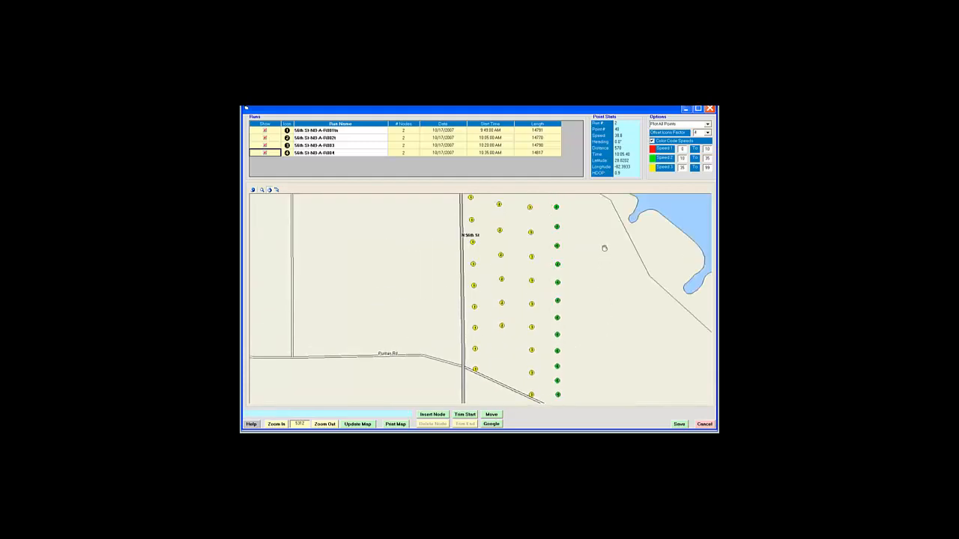
pyautogui.moveTo(604, 251); pyautogui.dragTo(605, 372)
pyautogui.moveTo(578, 228); pyautogui.dragTo(586, 349)
pyautogui.moveTo(604, 242); pyautogui.dragTo(605, 343)
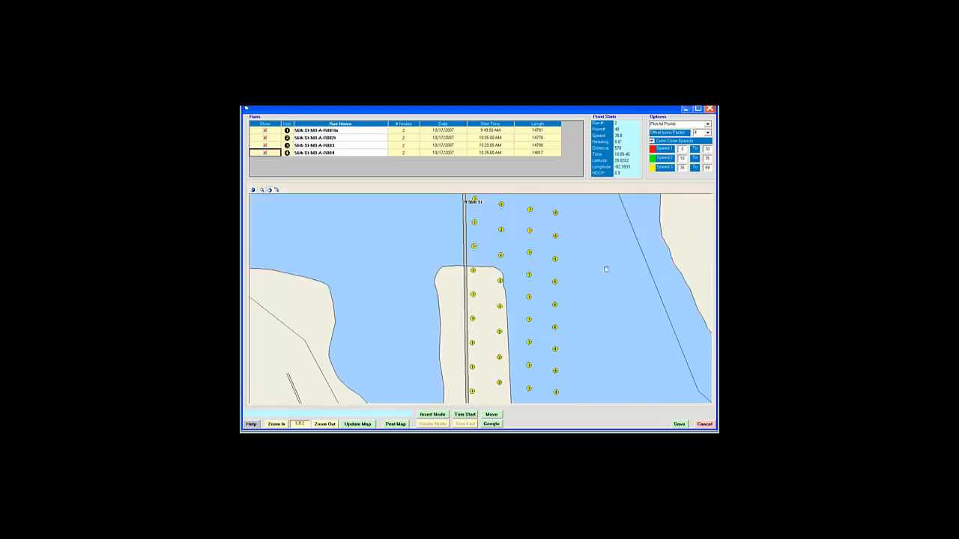
pyautogui.moveTo(609, 238); pyautogui.dragTo(605, 343)
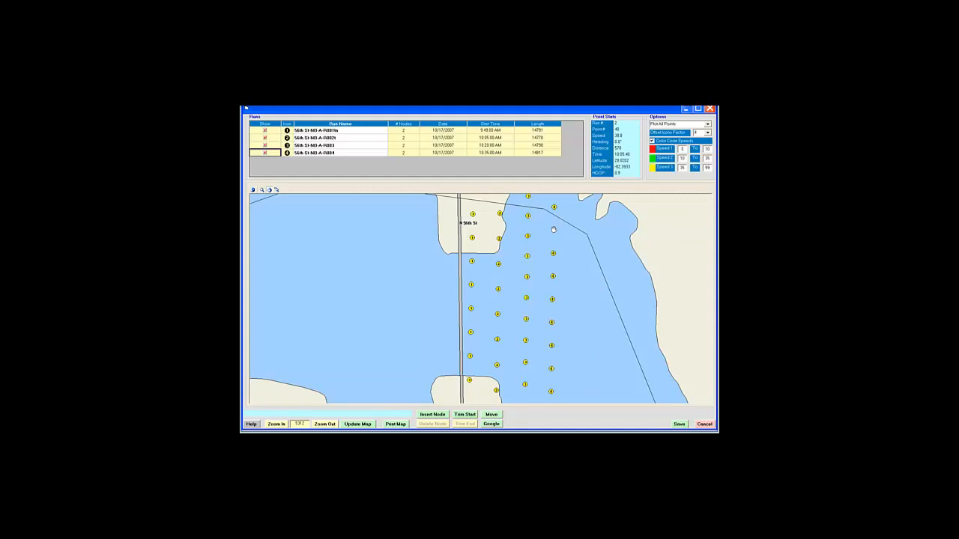
pyautogui.moveTo(553, 242); pyautogui.dragTo(549, 396)
pyautogui.moveTo(534, 263); pyautogui.dragTo(535, 404)
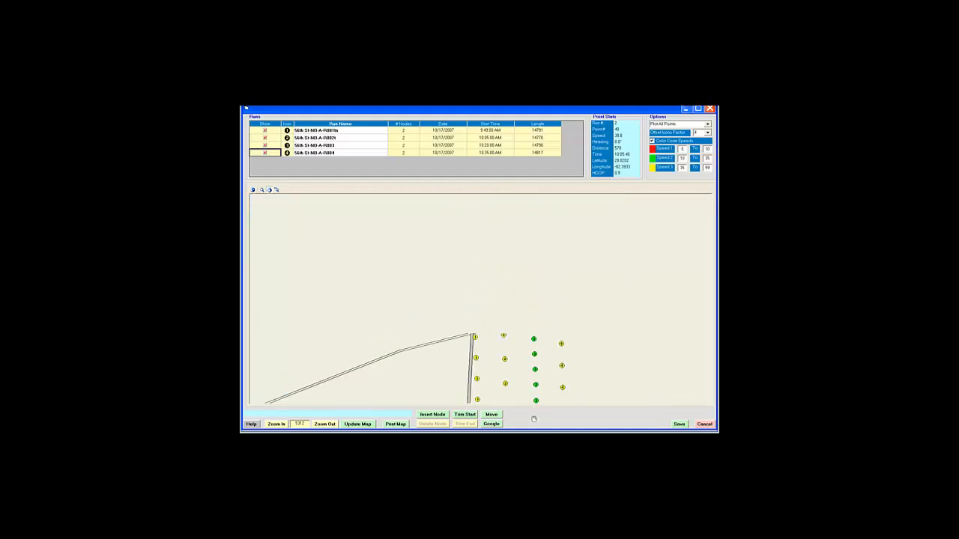
pyautogui.moveTo(584, 262); pyautogui.dragTo(544, 336)
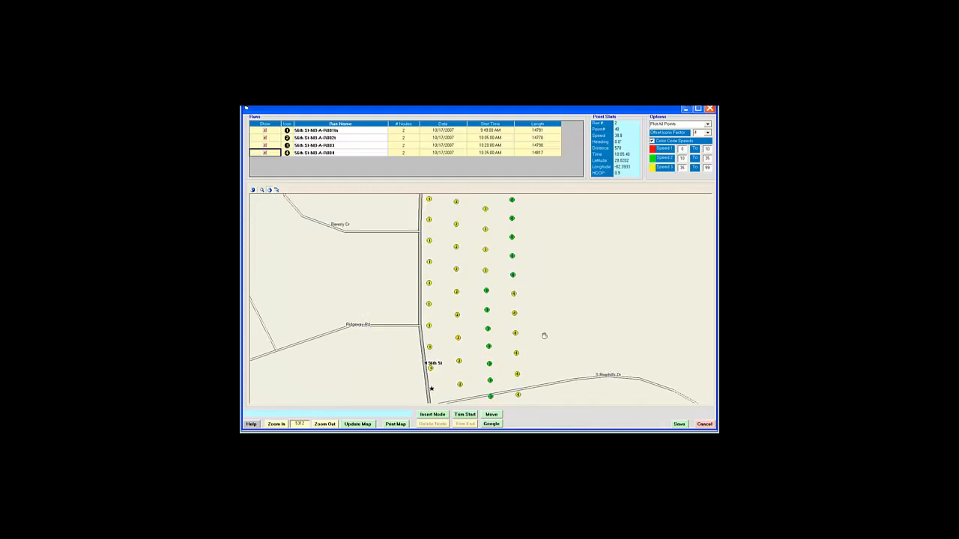
pyautogui.moveTo(561, 257); pyautogui.dragTo(562, 395)
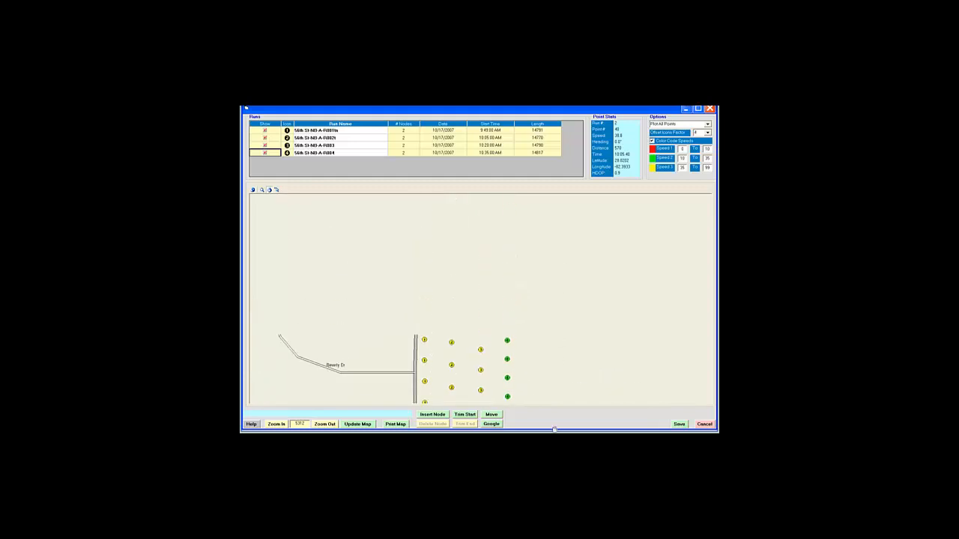
pyautogui.moveTo(561, 237); pyautogui.dragTo(567, 376)
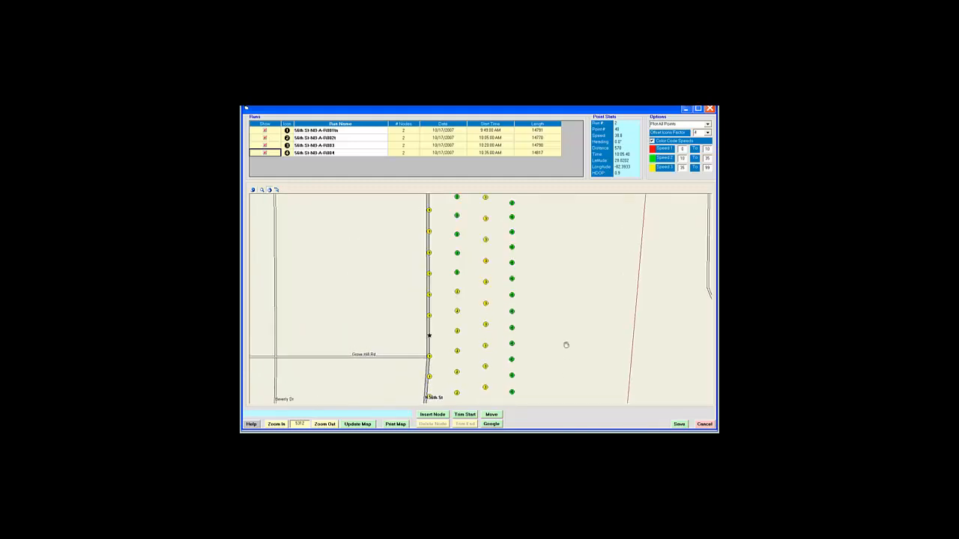
# Compare the slow and stopped points of the four runs on the approach to E Busch Blvd.
pyautogui.moveTo(566, 236); pyautogui.dragTo(575, 290)
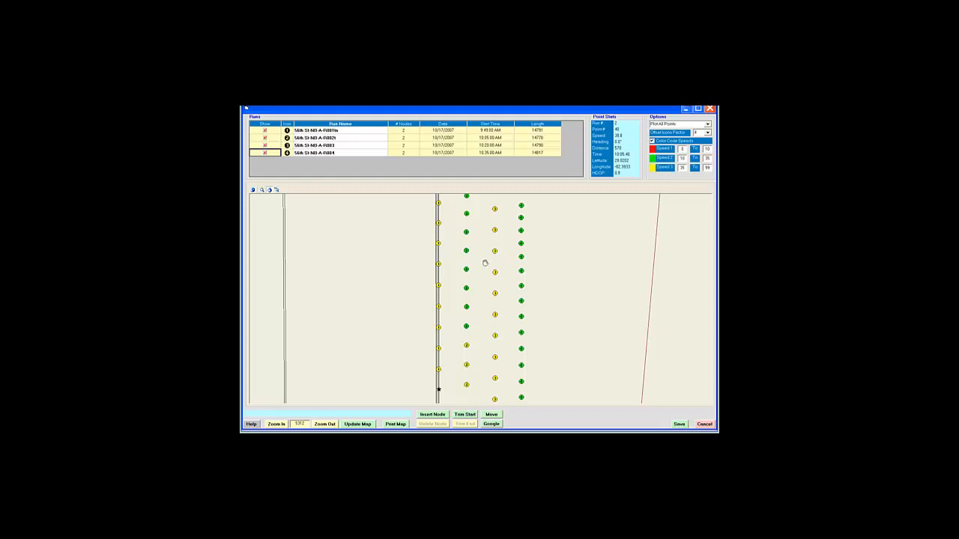
pyautogui.moveTo(546, 239); pyautogui.dragTo(543, 359)
pyautogui.moveTo(542, 255); pyautogui.dragTo(548, 297)
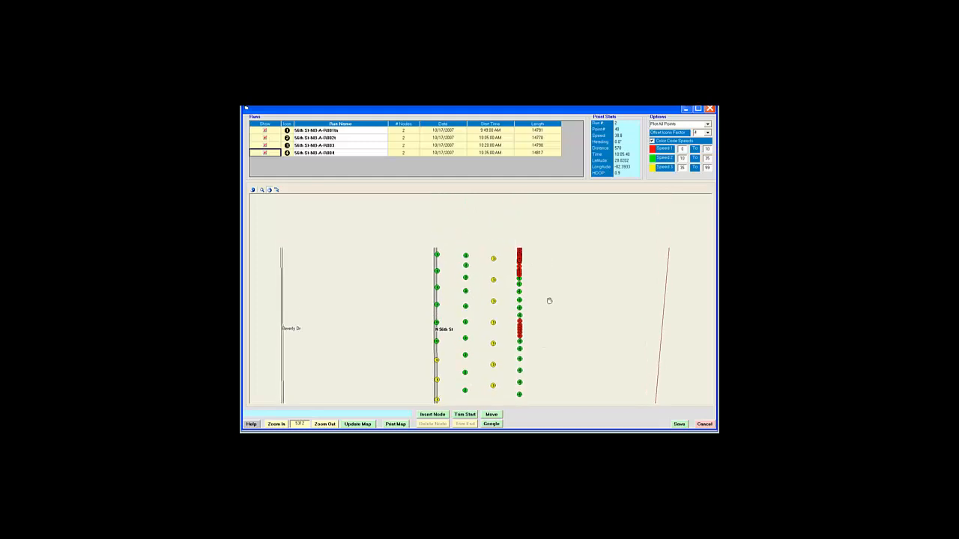
pyautogui.moveTo(559, 254); pyautogui.dragTo(574, 270)
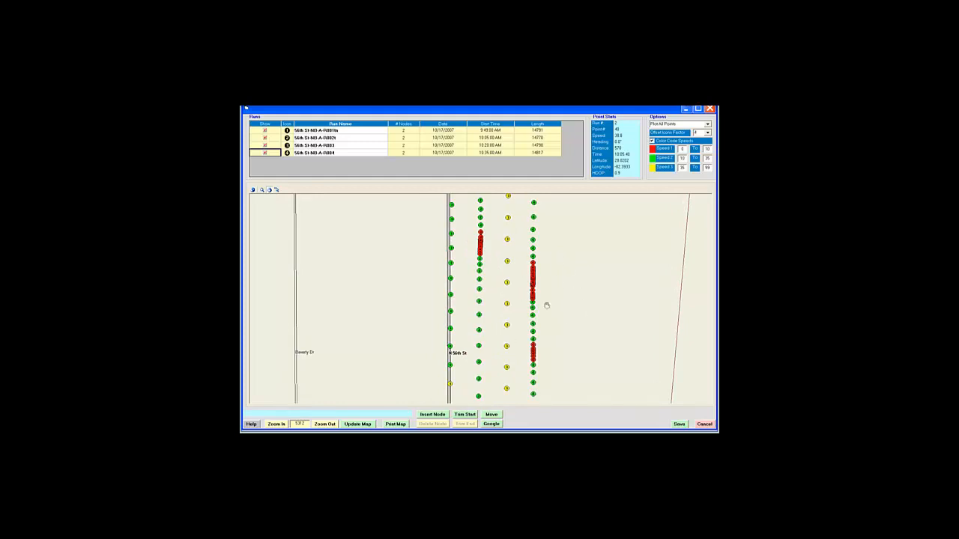
pyautogui.moveTo(563, 237); pyautogui.dragTo(595, 314)
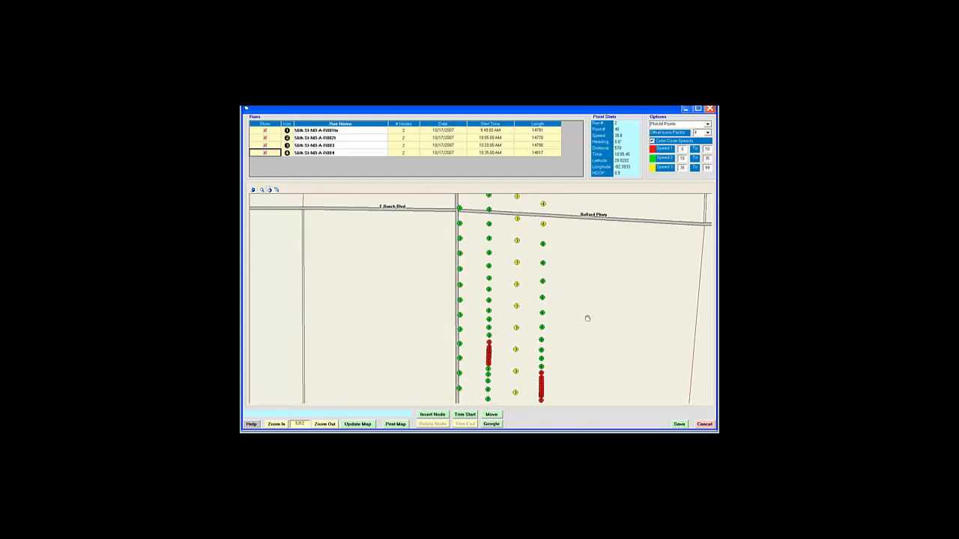
pyautogui.moveTo(580, 332)
pyautogui.mouseDown()
pyautogui.moveTo(583, 292)
pyautogui.moveTo(584, 327)
pyautogui.mouseUp()
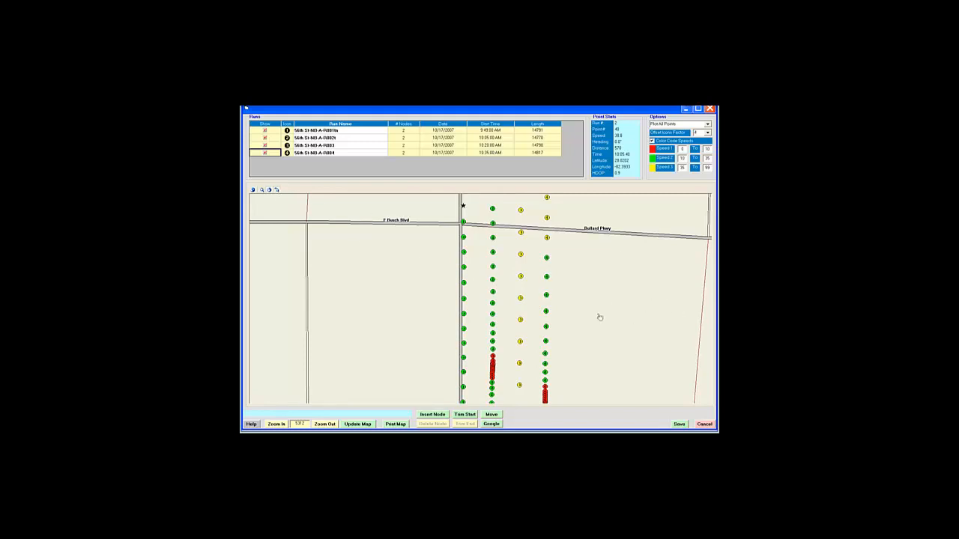
# Try moving a run 4 data point just south of E Busch Blvd to the east, and return it to its original position.
pyautogui.click(548, 296)
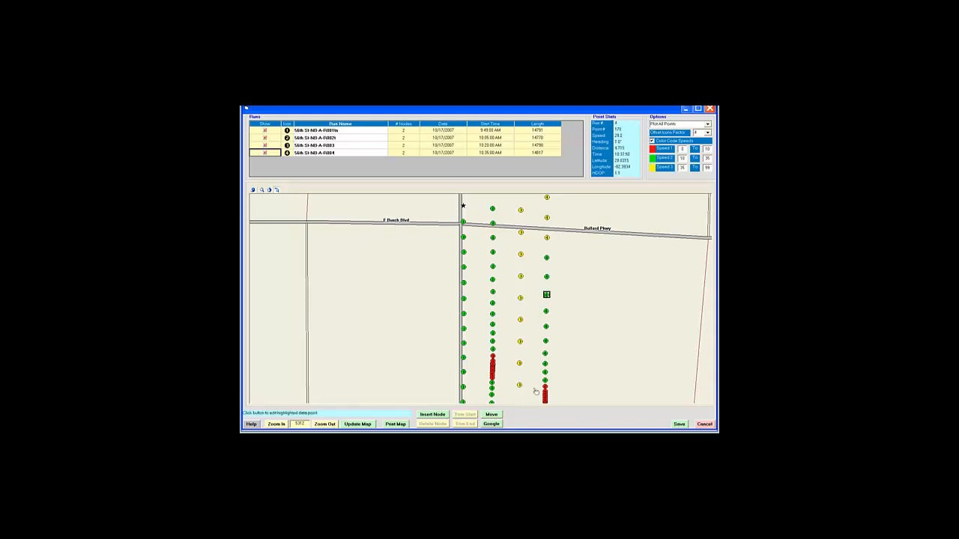
pyautogui.click(498, 417)
pyautogui.click(569, 294)
pyautogui.click(497, 415)
pyautogui.click(547, 295)
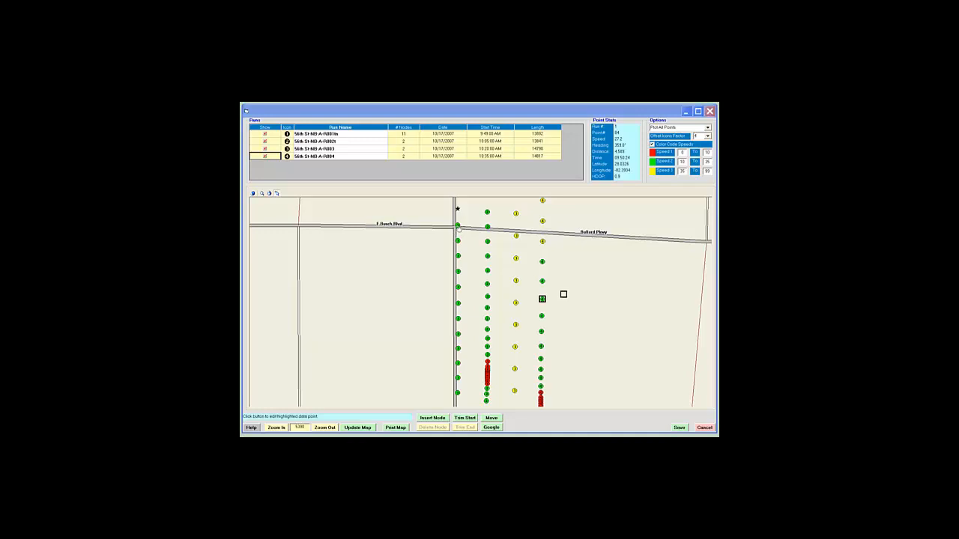
# Inspect the first run's data point at E Busch Blvd in Google Earth, and close both maps without saving.
pyautogui.click(458, 225)
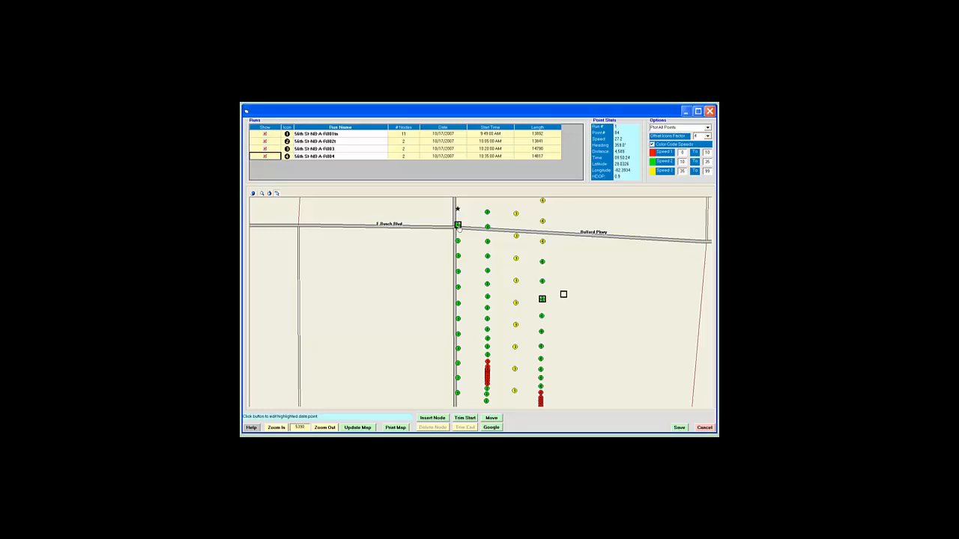
pyautogui.click(492, 428)
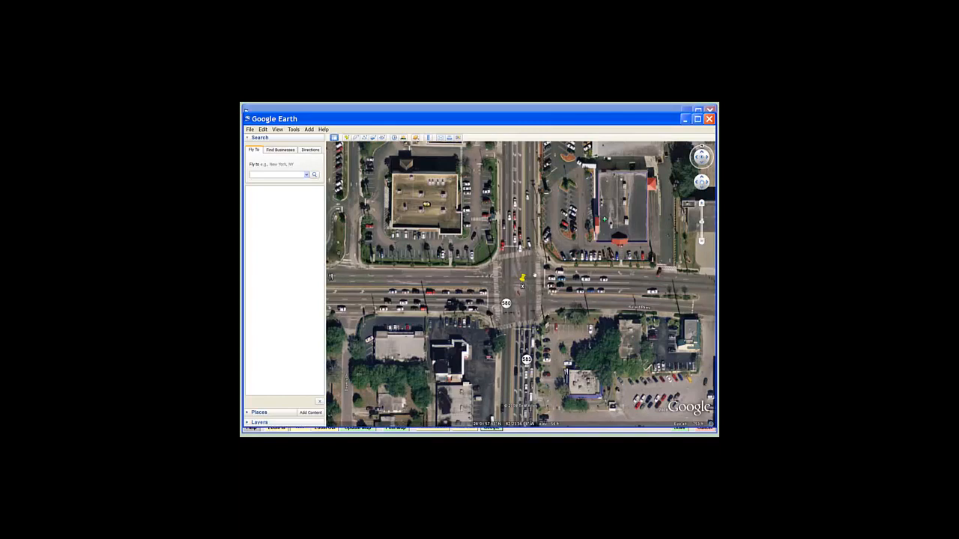
pyautogui.click(701, 241)
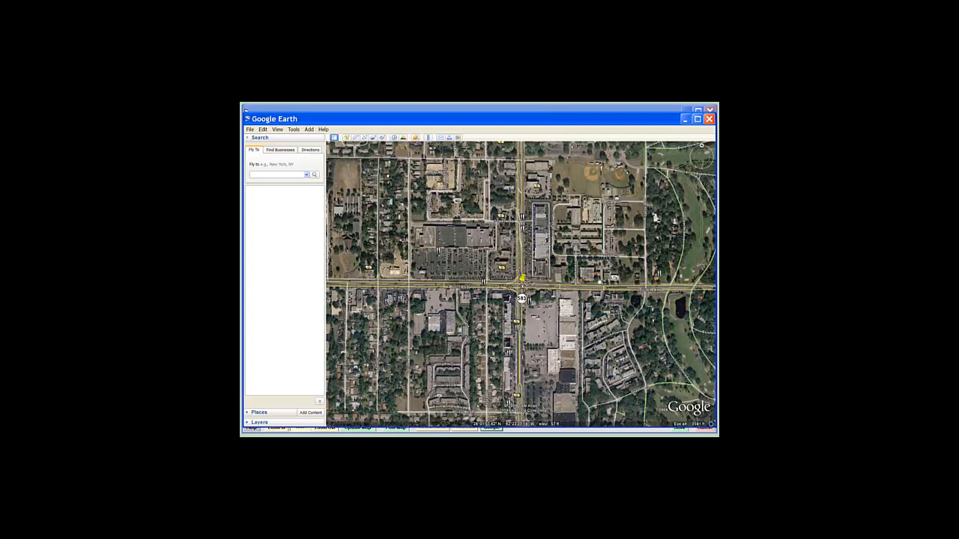
pyautogui.click(709, 118)
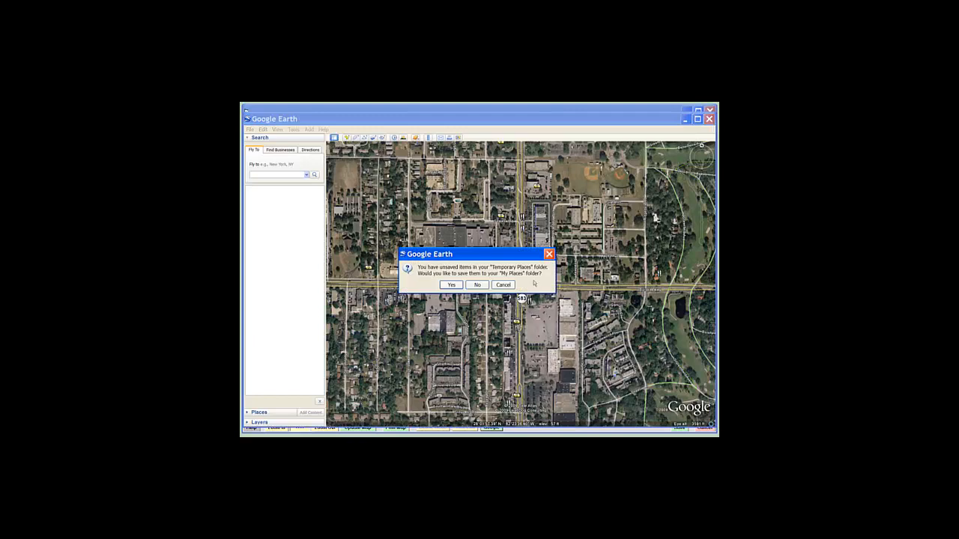
pyautogui.click(483, 285)
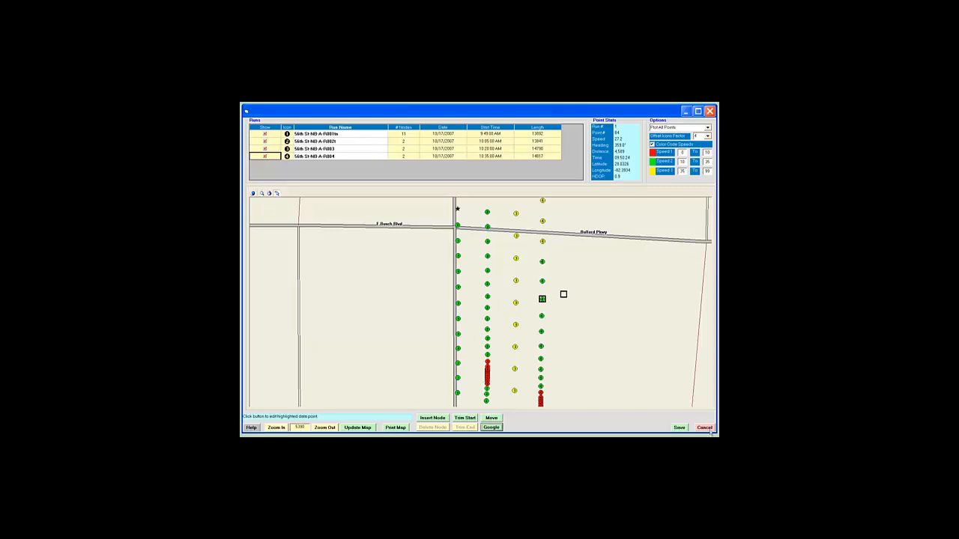
pyautogui.click(704, 427)
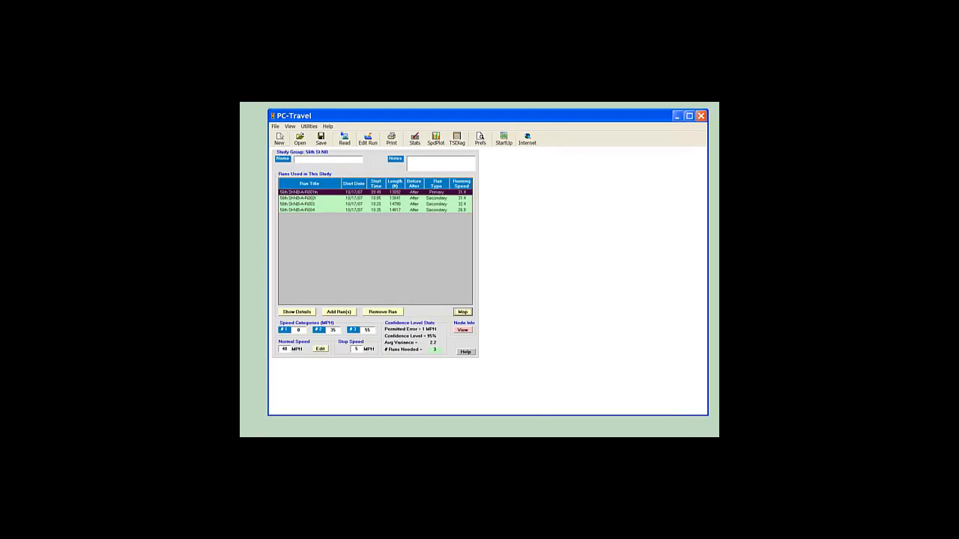
# Start a new study from the trimmed 56th St NB runs: primary run R001 with nodes, plus R002t, R003t and R004t.
pyautogui.click(279, 140)
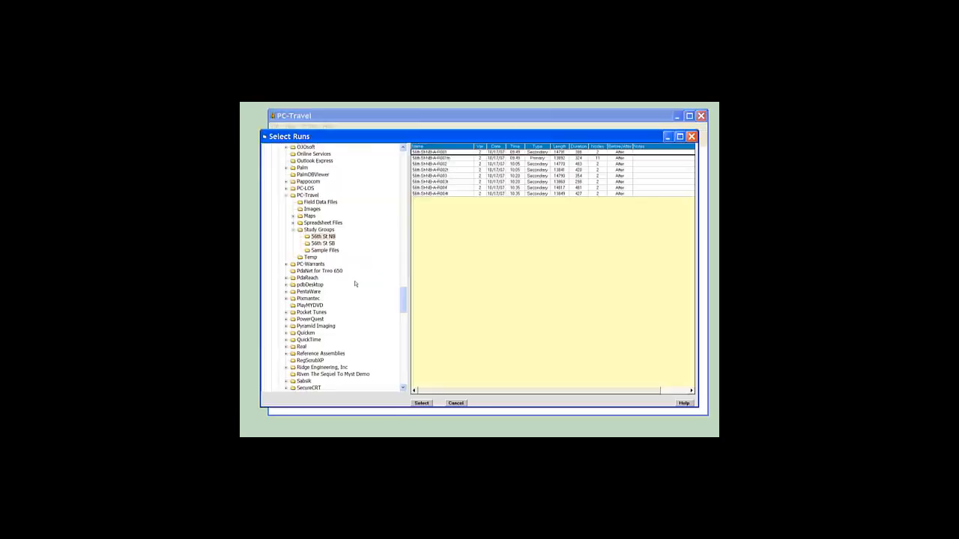
pyautogui.click(453, 157)
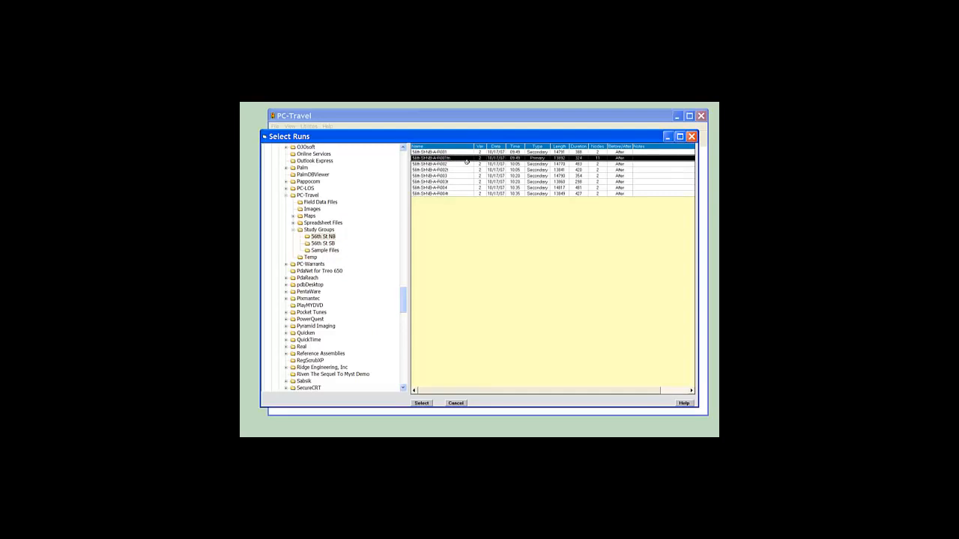
pyautogui.keyDown('ctrl'); pyautogui.click(454, 170); pyautogui.keyUp('ctrl')
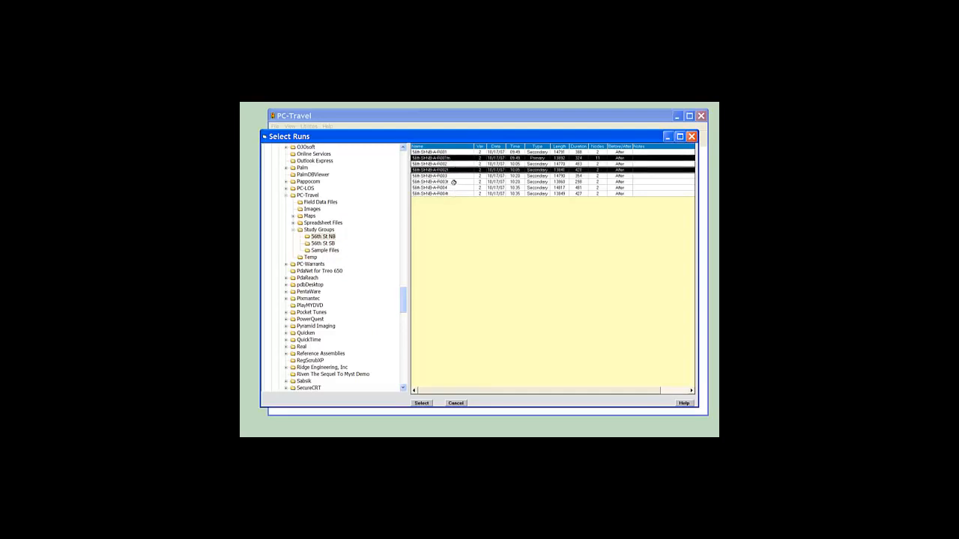
pyautogui.keyDown('ctrl'); pyautogui.click(454, 182); pyautogui.keyUp('ctrl')
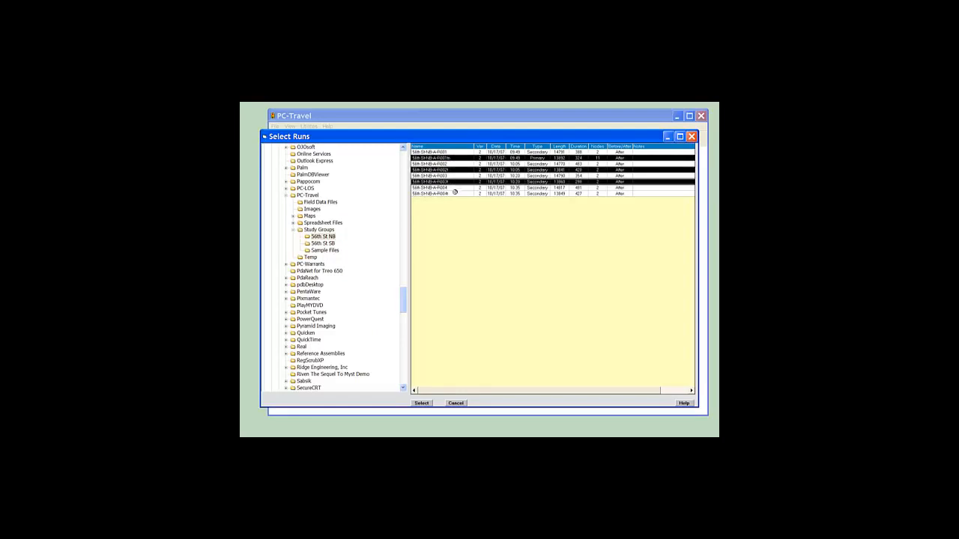
pyautogui.keyDown('ctrl'); pyautogui.click(454, 194); pyautogui.keyUp('ctrl')
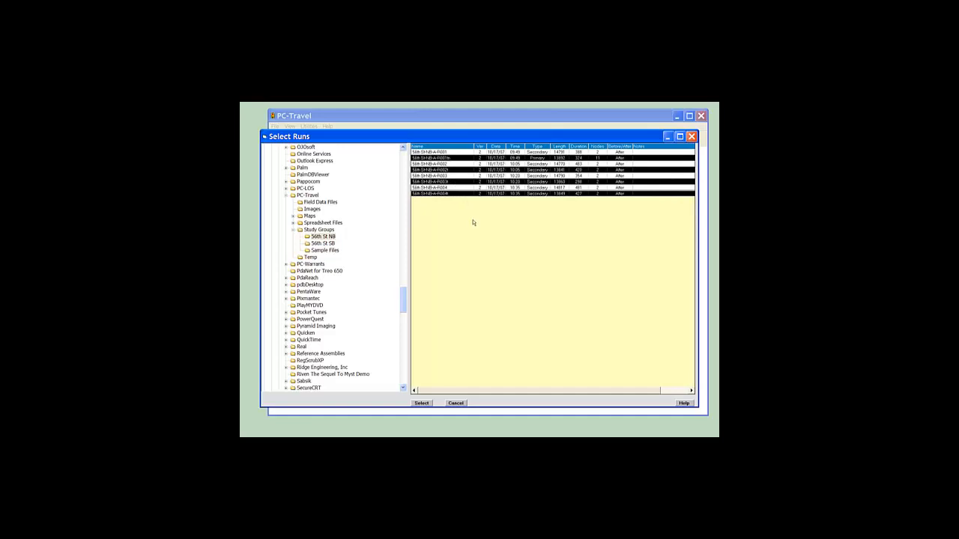
pyautogui.click(421, 403)
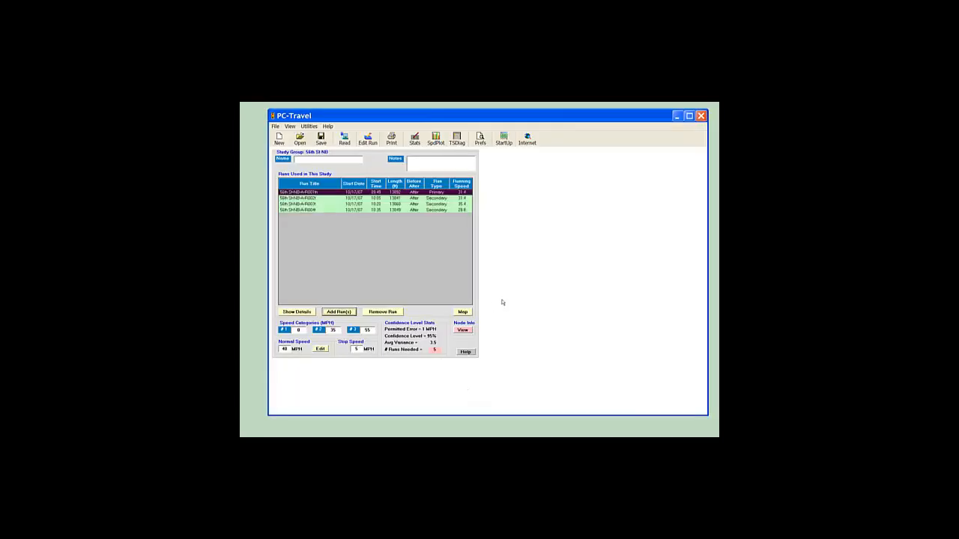